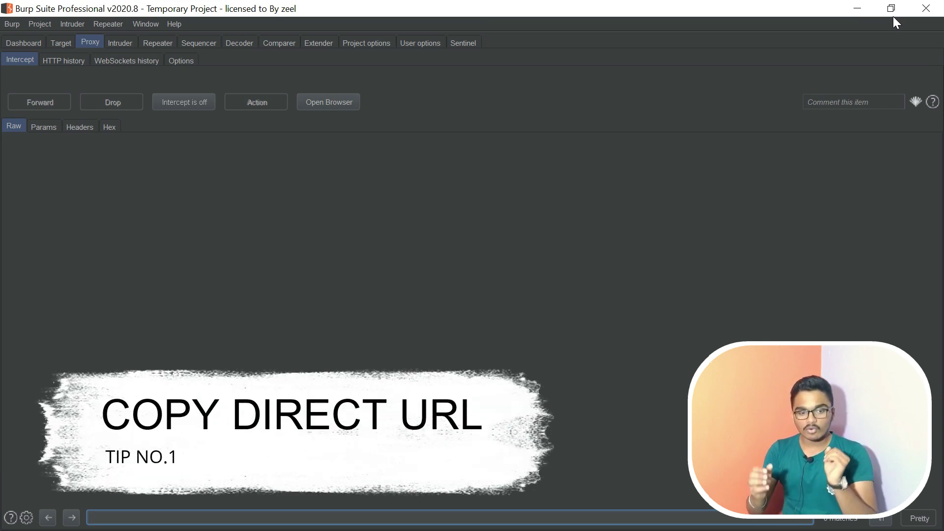
Turn on proxy interception and run a Google search for "dfdfd" in the browser
left_click(153, 42)
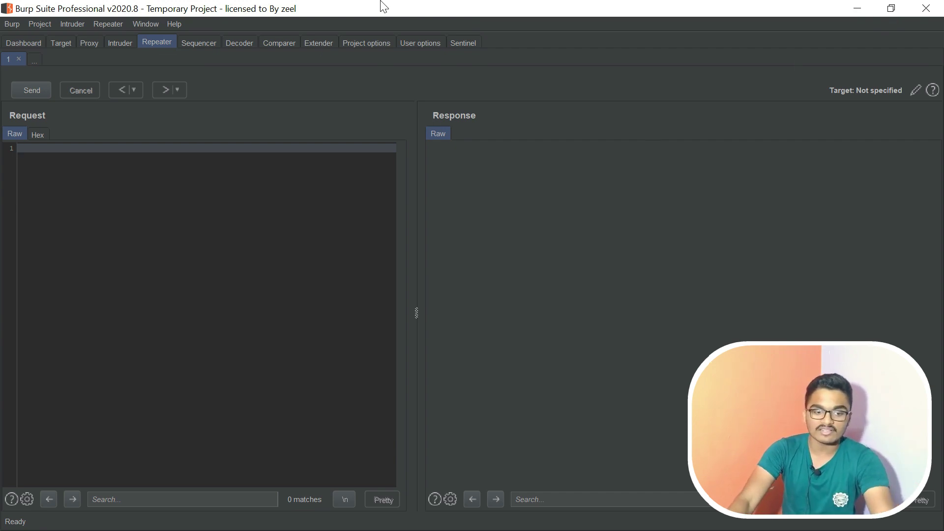
left_click(86, 46)
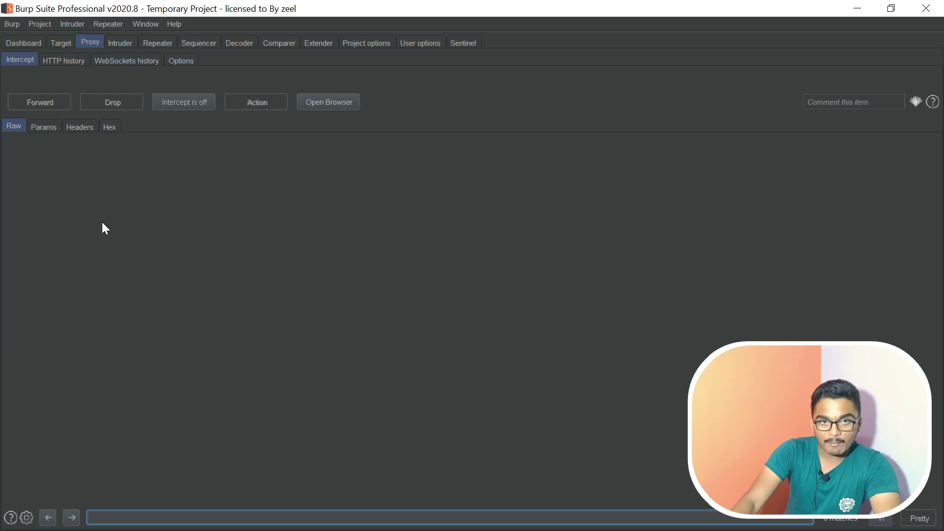
left_click(162, 104)
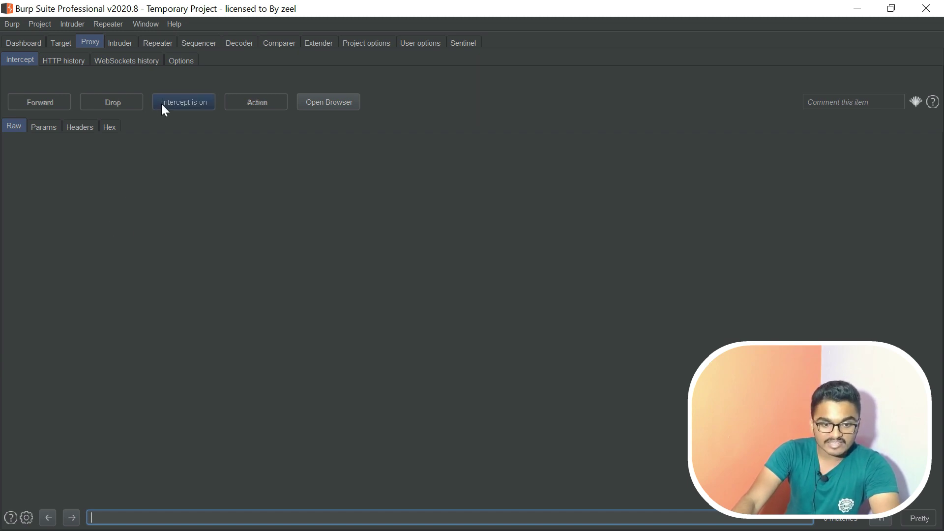
left_click(857, 8)
left_click(394, 274)
type("dfdfd")
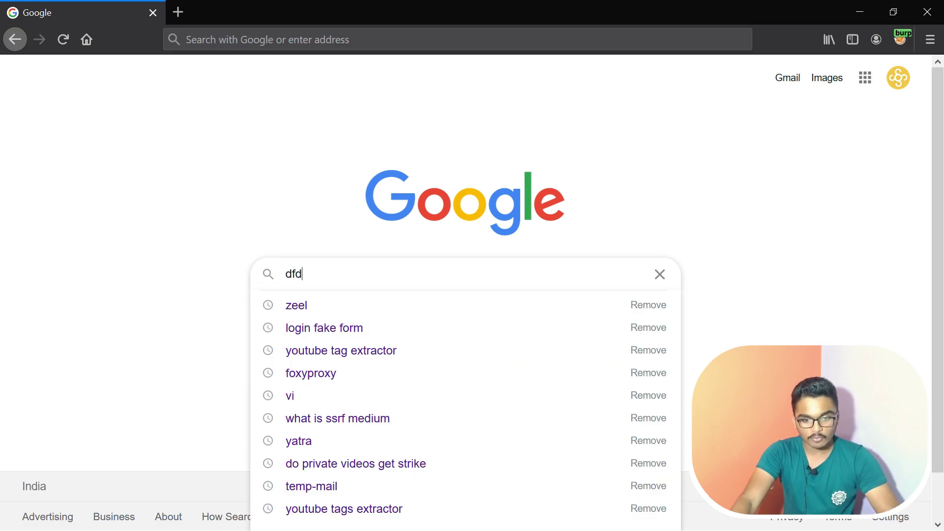
left_click(81, 322)
left_click(412, 327)
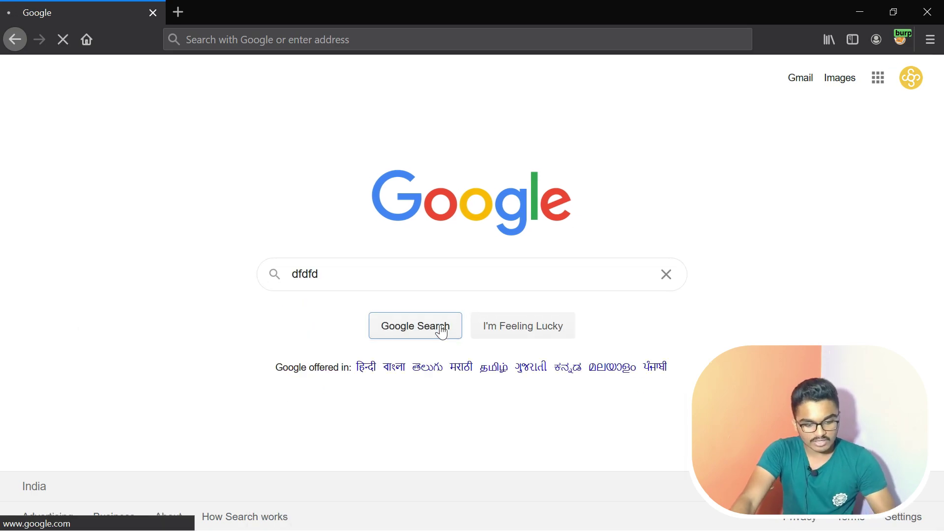
Send the intercepted Google request to Repeater and display it there
key("alt+Tab")
right_click(182, 301)
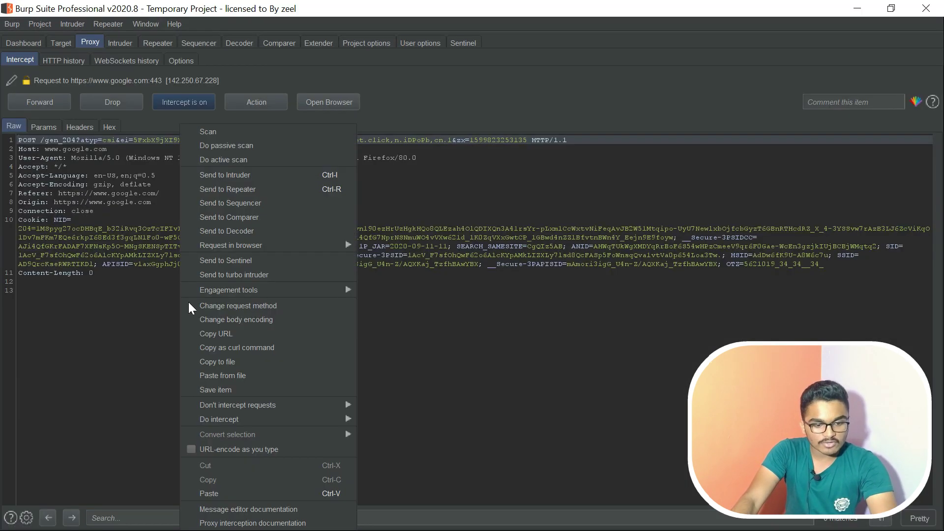
left_click(222, 190)
left_click(157, 43)
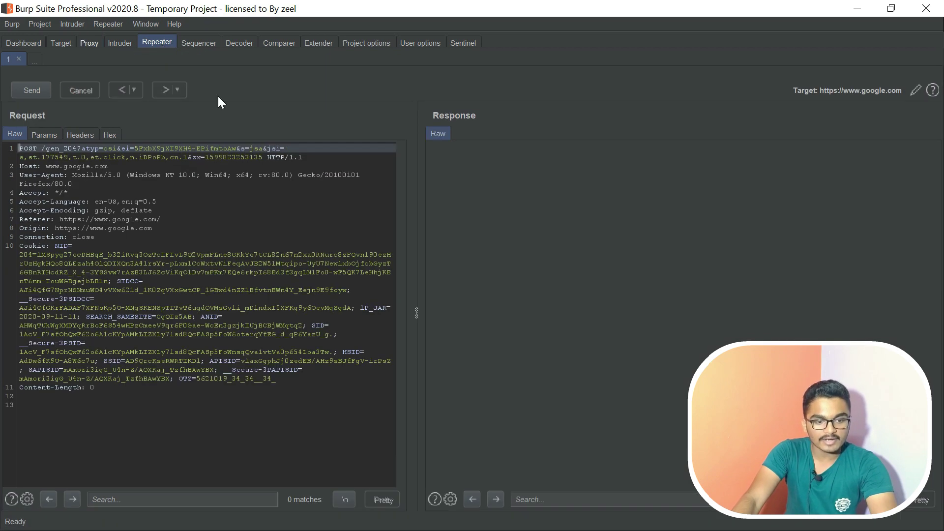
Turn off proxy interception and close the Repeater tab holding the Google request
left_click(87, 42)
left_click(181, 103)
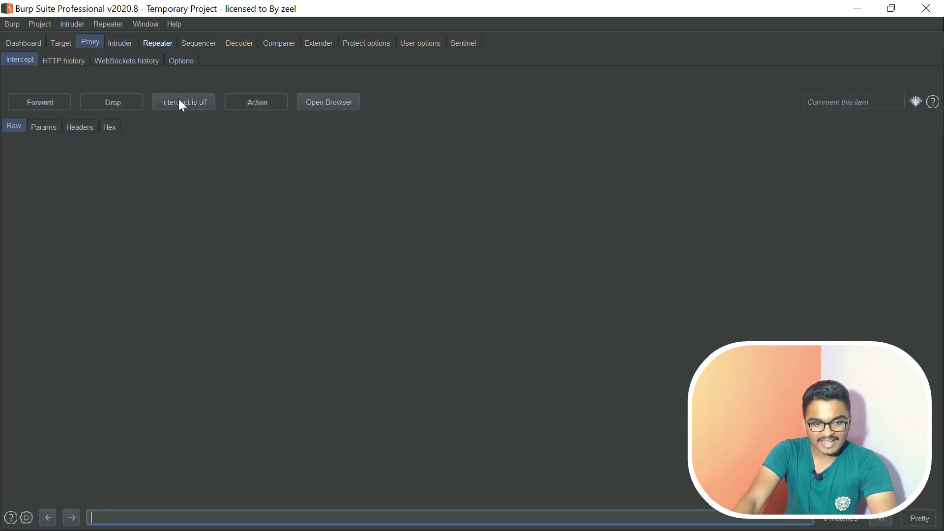
left_click(157, 42)
left_click(19, 58)
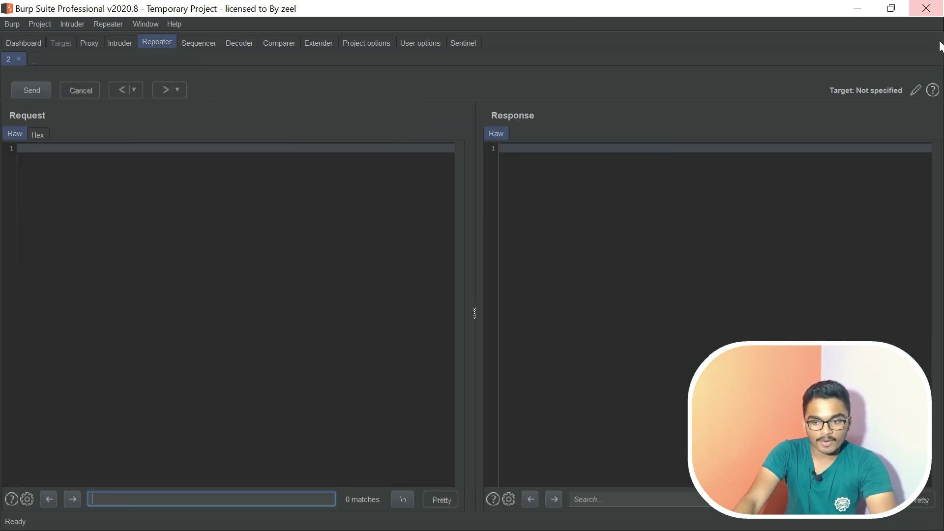
Copy the URL of the dfdfd search results page in the browser and paste it as a request in Repeater
left_click(857, 9)
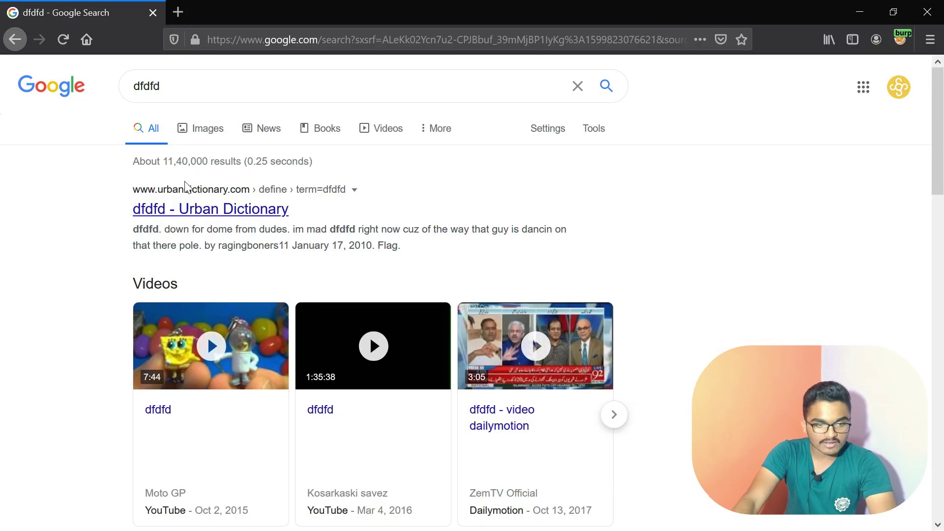
right_click(328, 44)
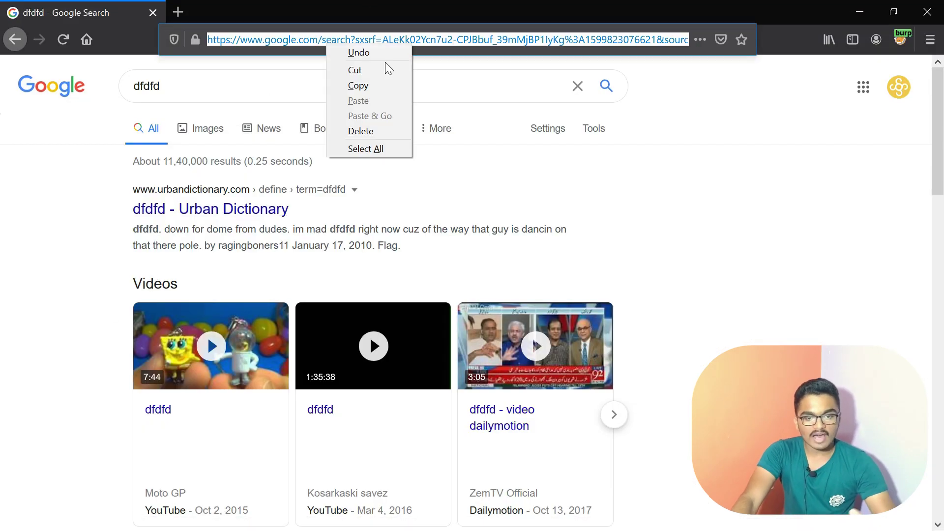
left_click(358, 85)
key("alt+Tab")
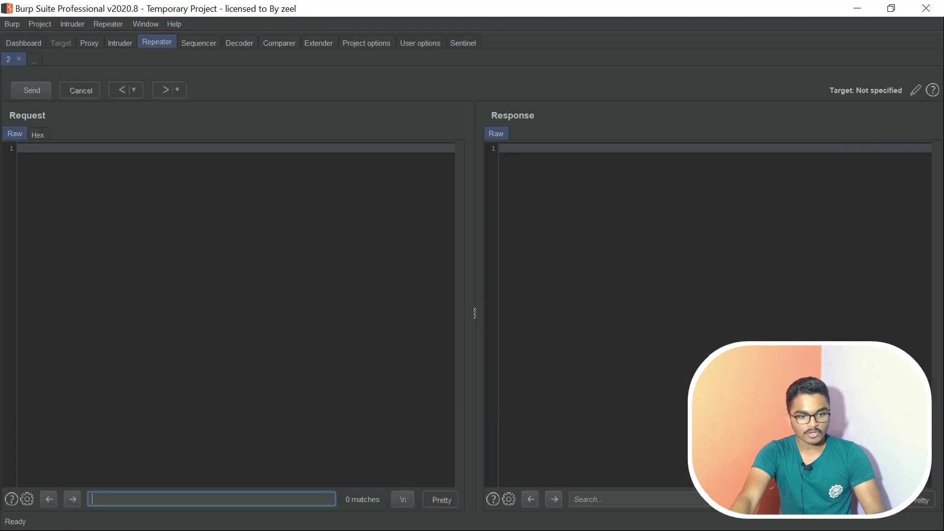
right_click(181, 211)
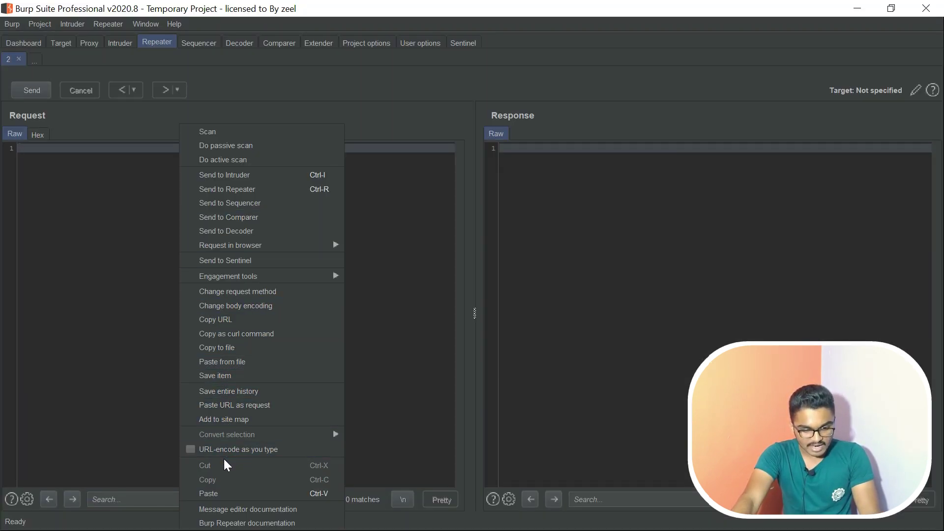
left_click(227, 409)
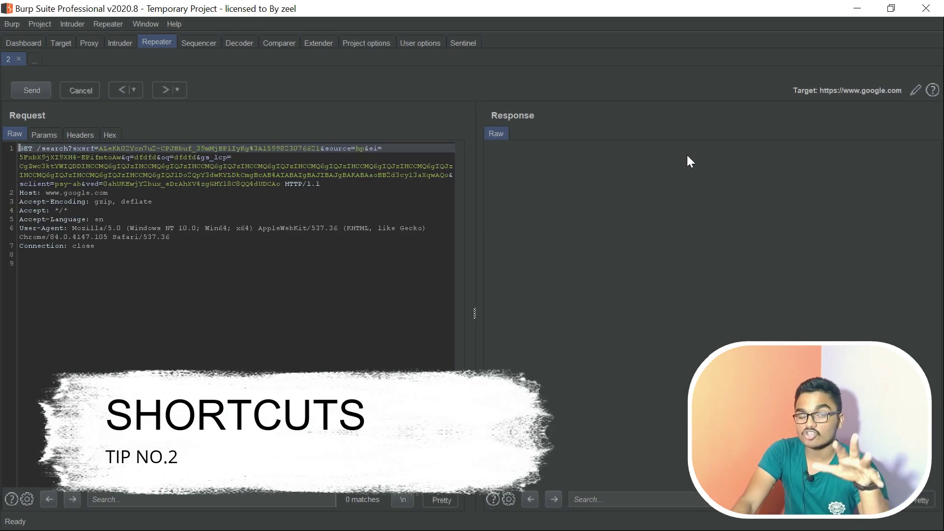
Close the pasted request in Repeater and, with interception turned on, open the "dfdfd - Urban Dictionary" result in the browser
left_click(18, 60)
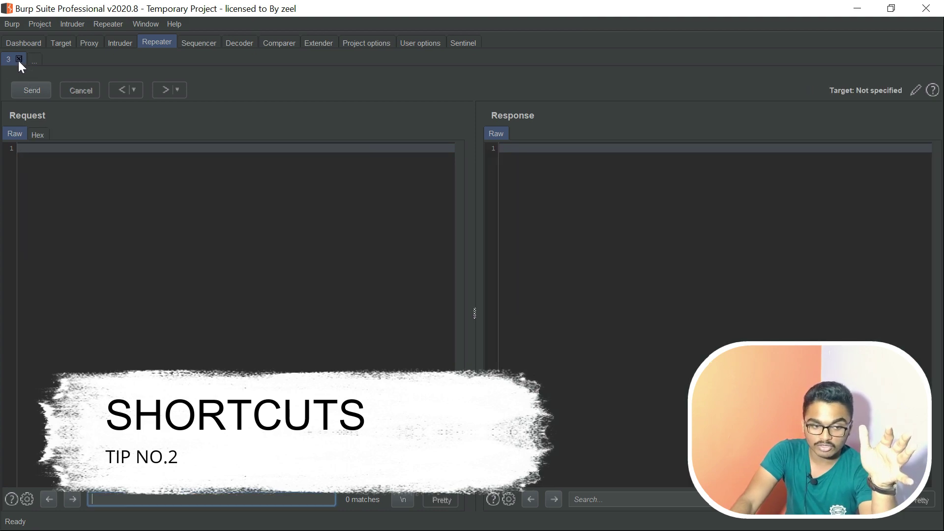
left_click(91, 42)
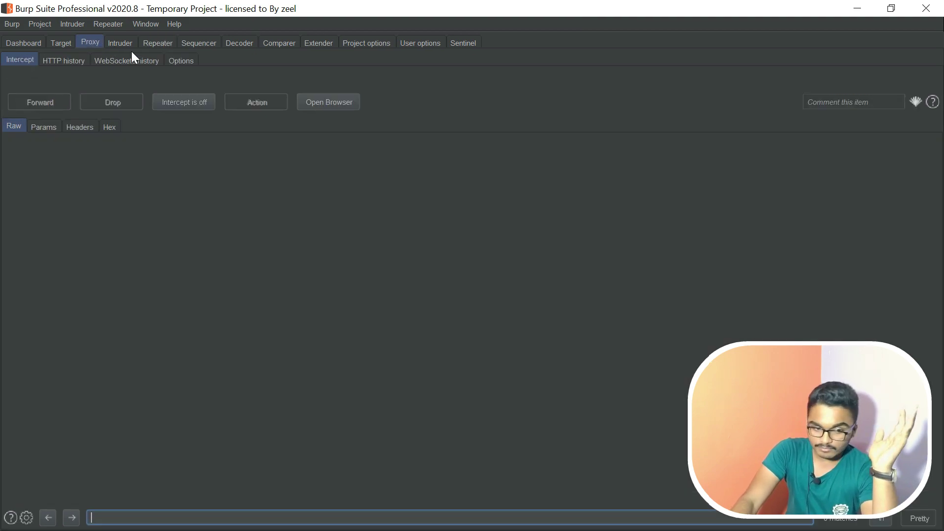
left_click(184, 102)
left_click(858, 8)
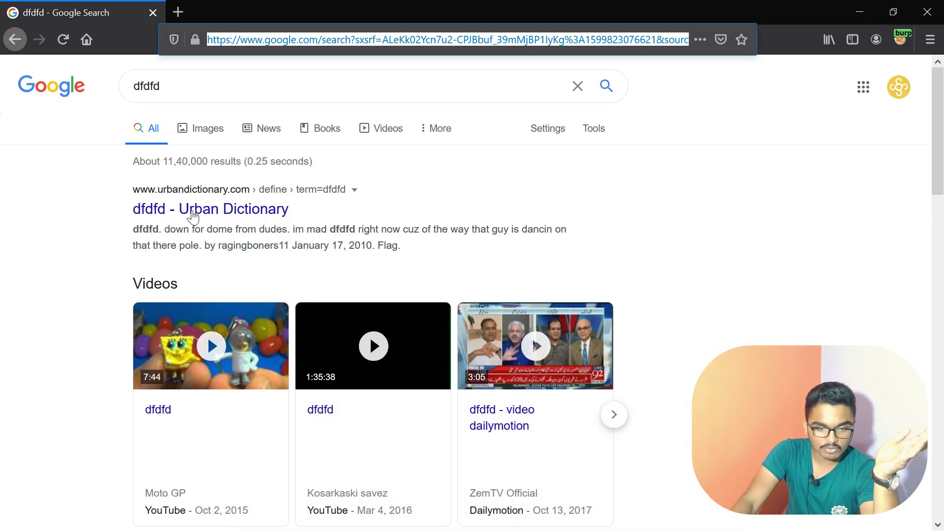
left_click(190, 211)
key("alt+Tab")
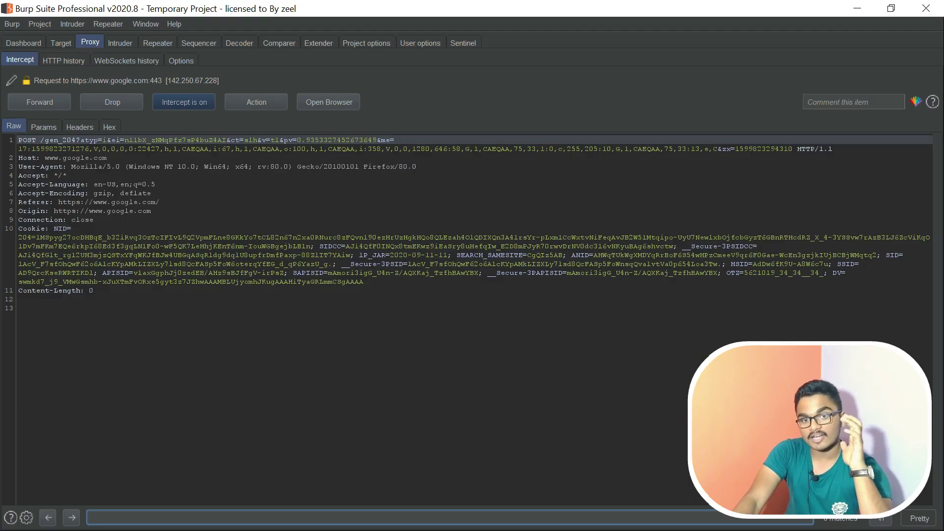
Send the newly intercepted Google request from the proxy to Repeater
right_click(288, 353)
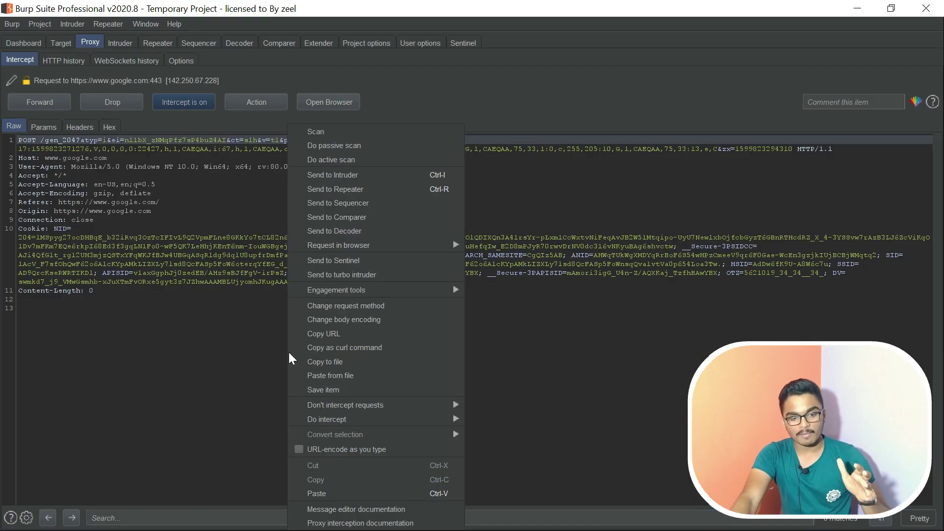
left_click(338, 189)
right_click(272, 309)
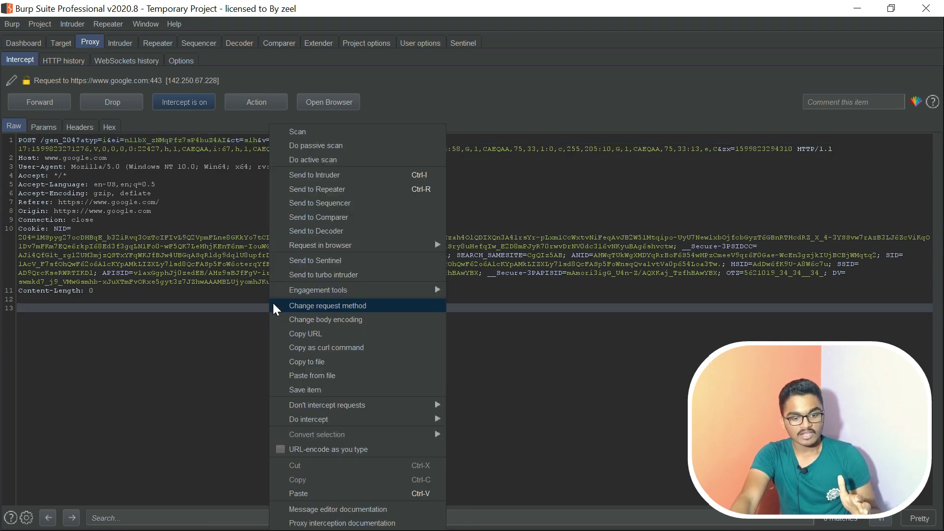
left_click(318, 189)
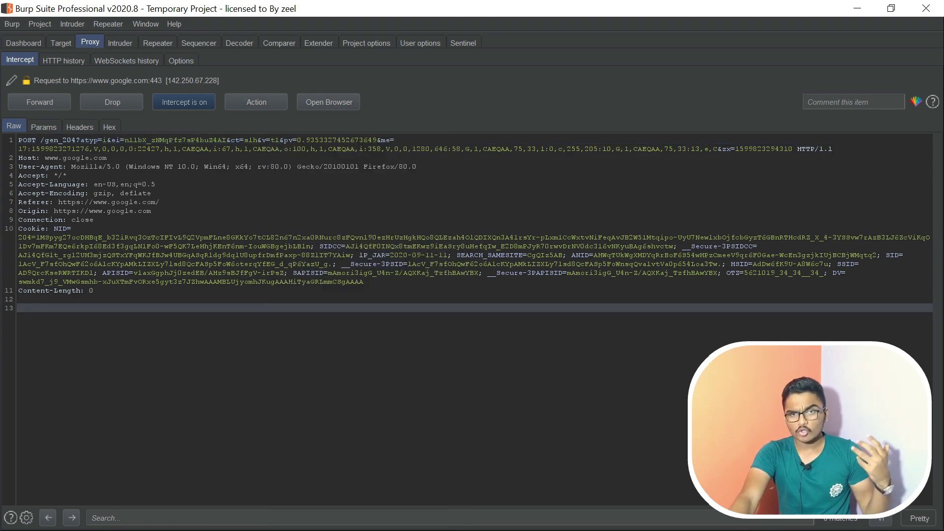
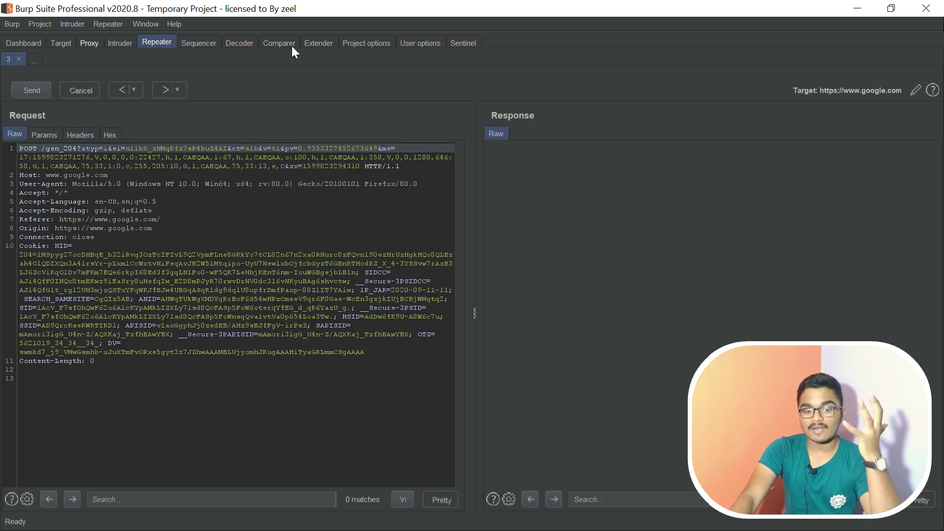
Review the hotkeys assigned to common actions in the Misc user options, and return to the intercepted request
left_click(416, 44)
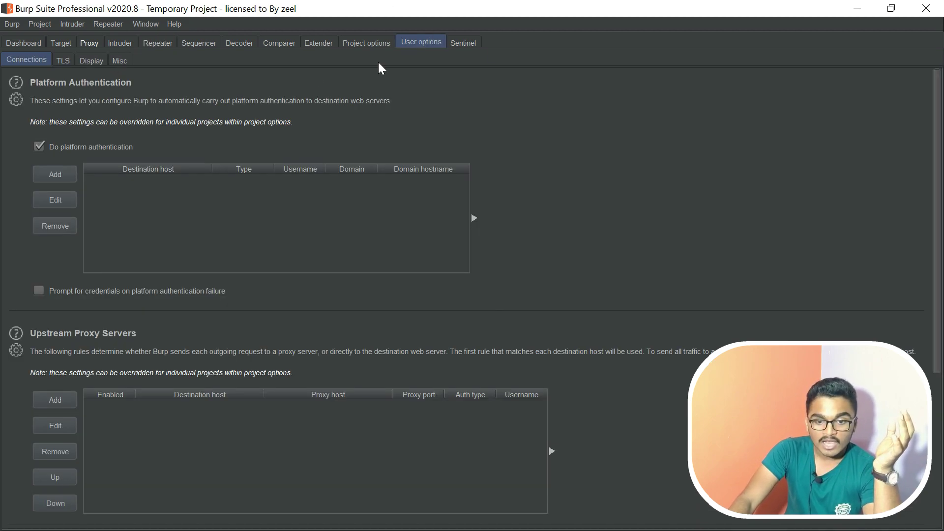
left_click(118, 63)
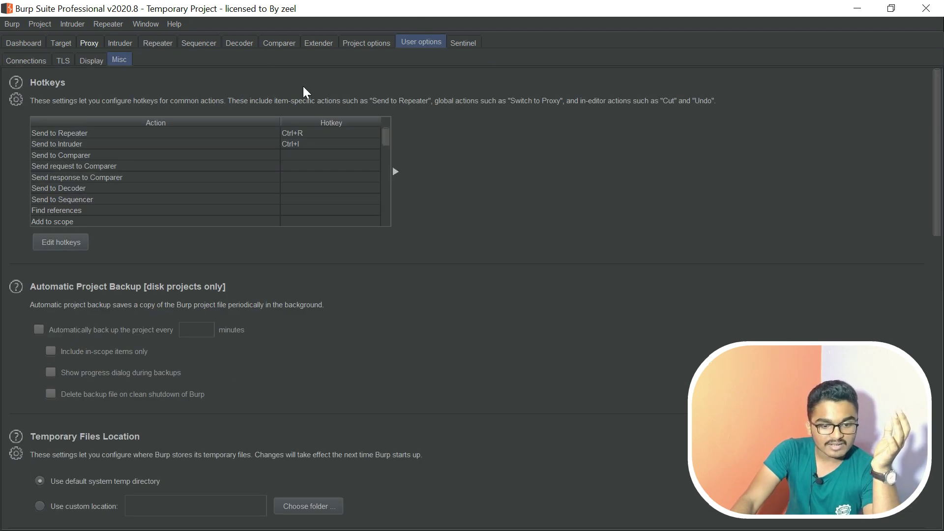
mouse_move(386, 132)
left_mouse_down()
mouse_move(371, 226)
mouse_move(376, 145)
left_mouse_up()
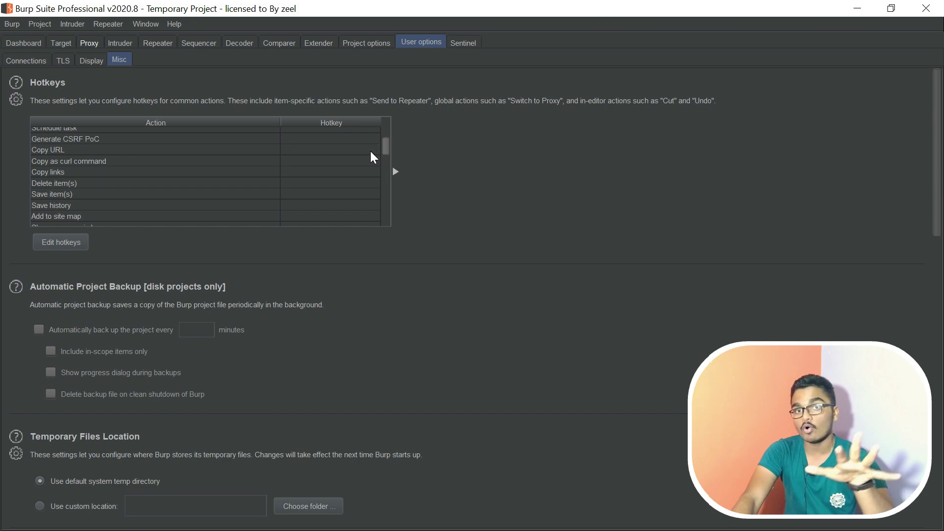
left_click(89, 43)
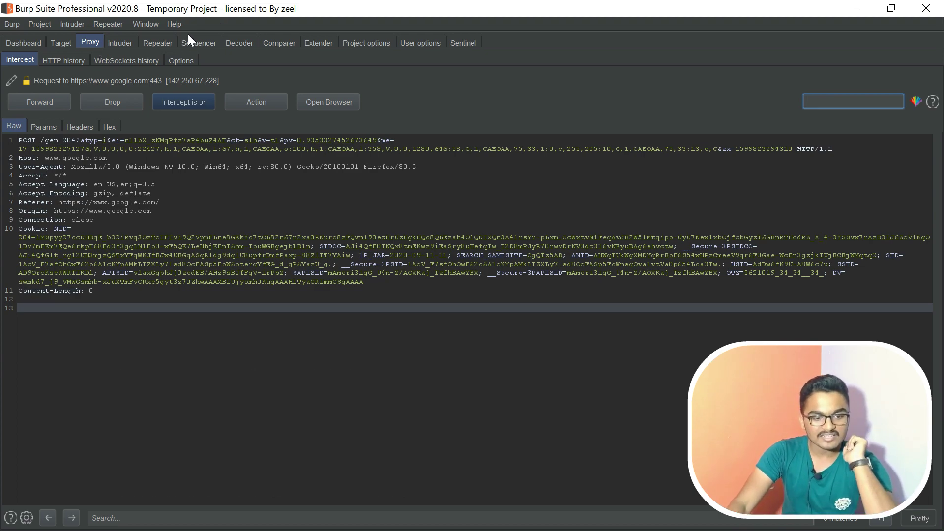
Set the Repeater view to Top/bottom split for the request and response
left_click(157, 43)
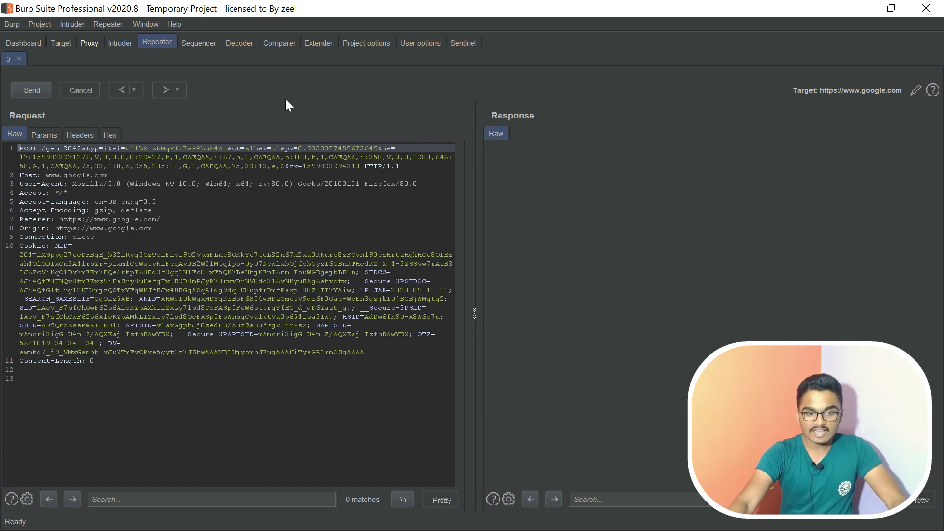
left_click(101, 26)
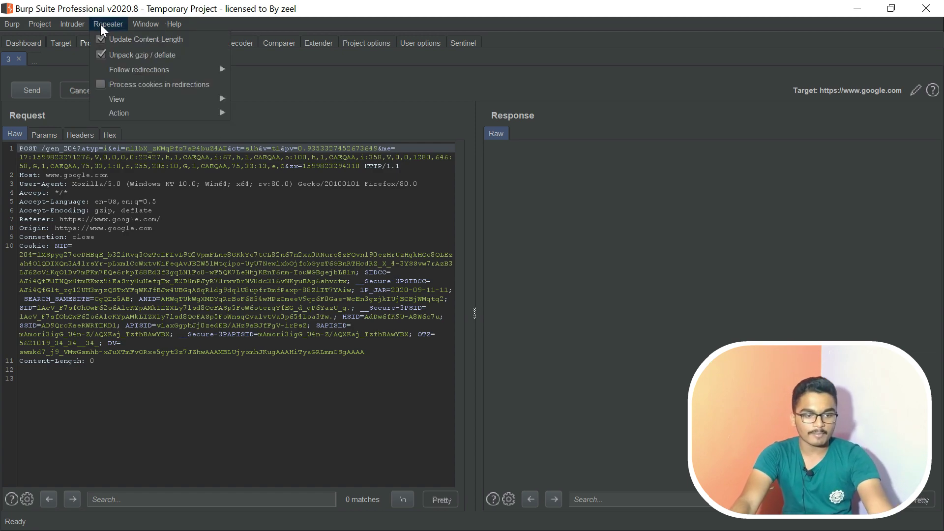
mouse_move(196, 98)
left_click(253, 96)
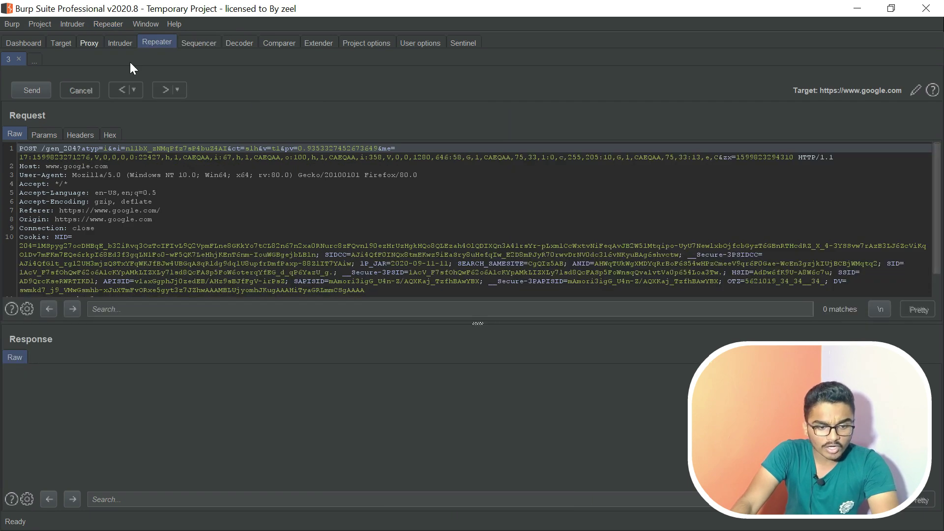
Set the Repeater view to Tabs and switch back and forth between the request and the response
left_click(122, 24)
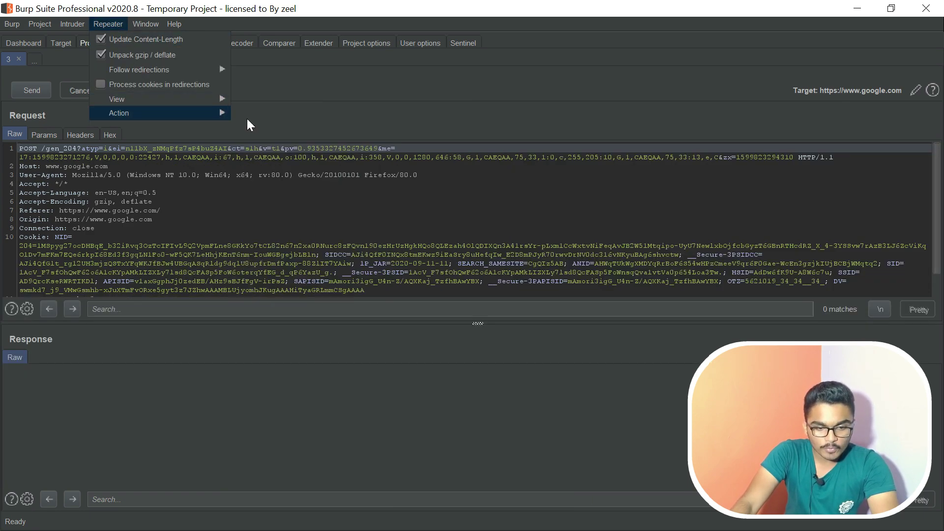
mouse_move(198, 98)
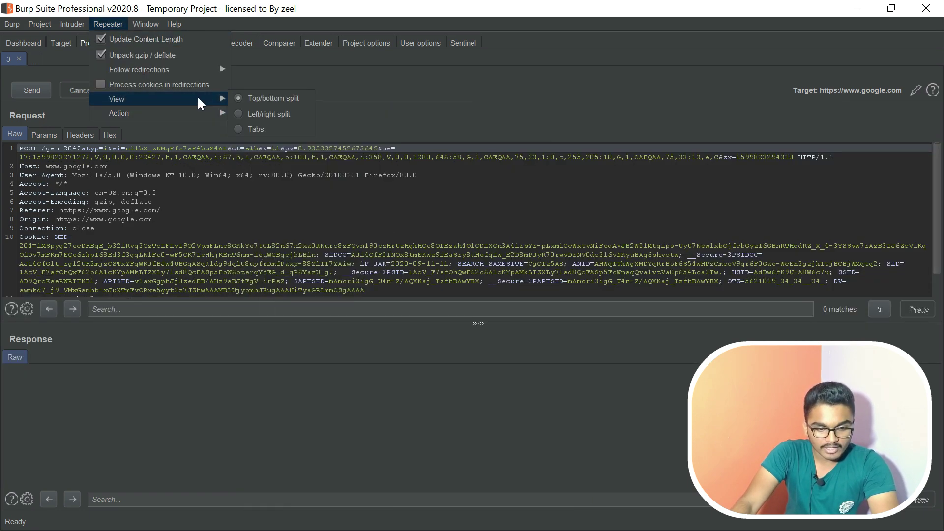
left_click(253, 99)
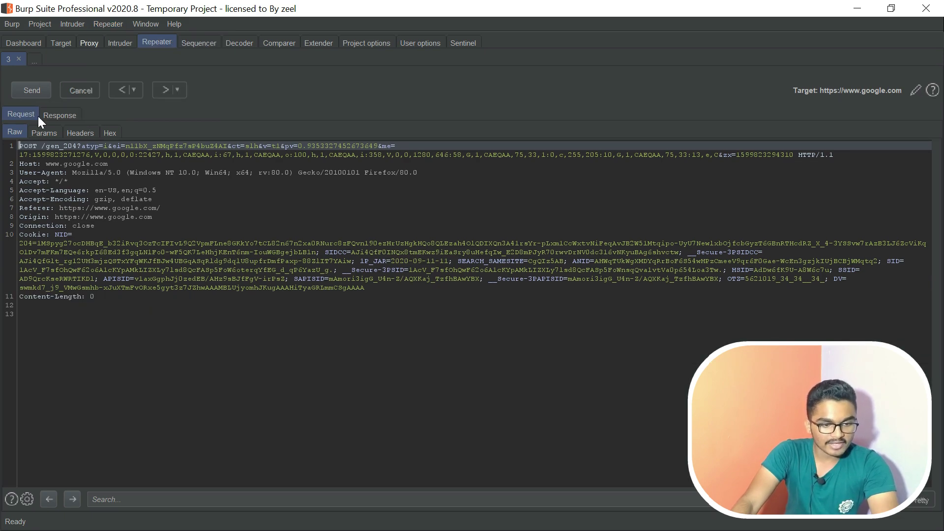
left_click(55, 115)
left_click(22, 117)
left_click(55, 116)
left_click(22, 117)
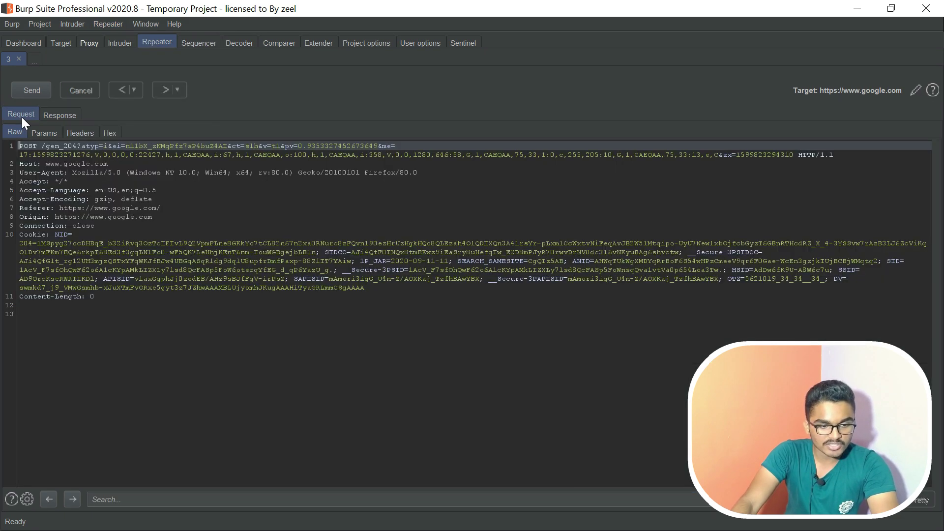
left_click(54, 110)
Return the Repeater view from Tabs to Top/bottom split
left_click(113, 23)
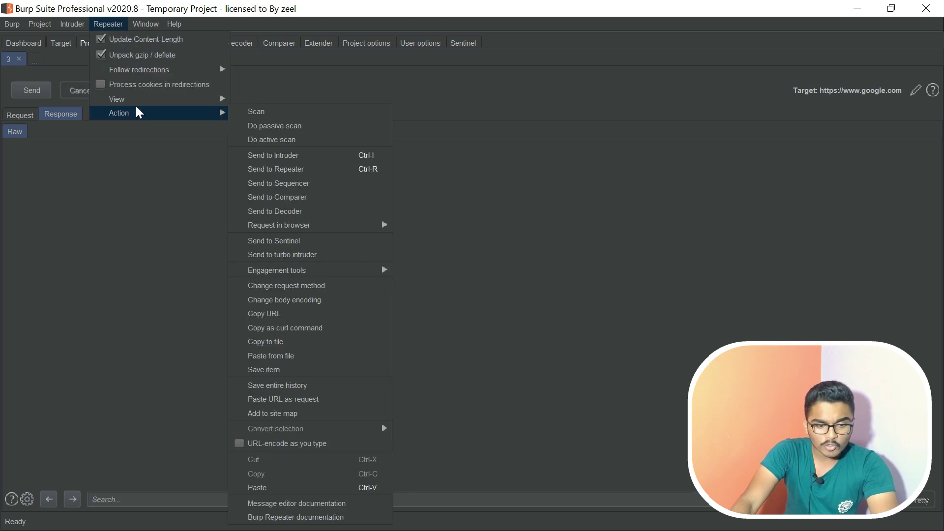
mouse_move(142, 102)
left_click(249, 96)
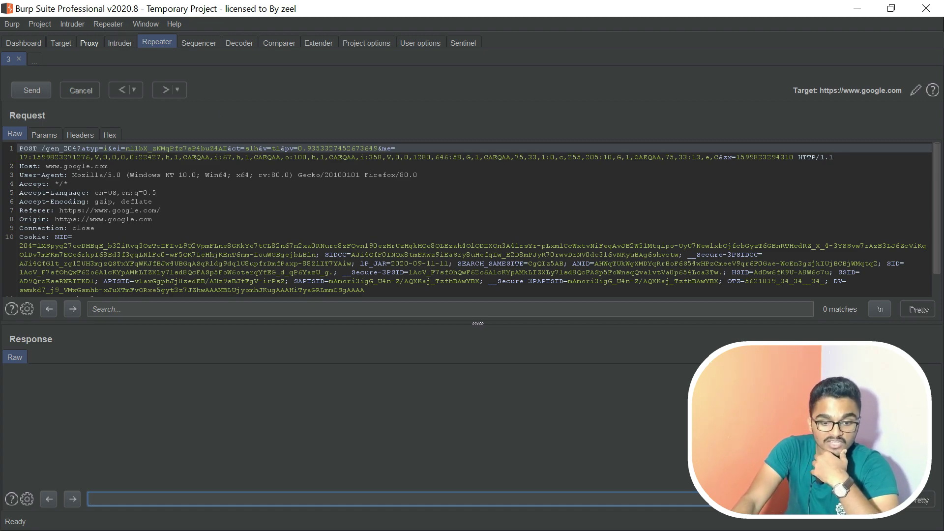
Return from the Repeater to the intercepted request in the Proxy and place the cursor on its empty last line
left_click(153, 219)
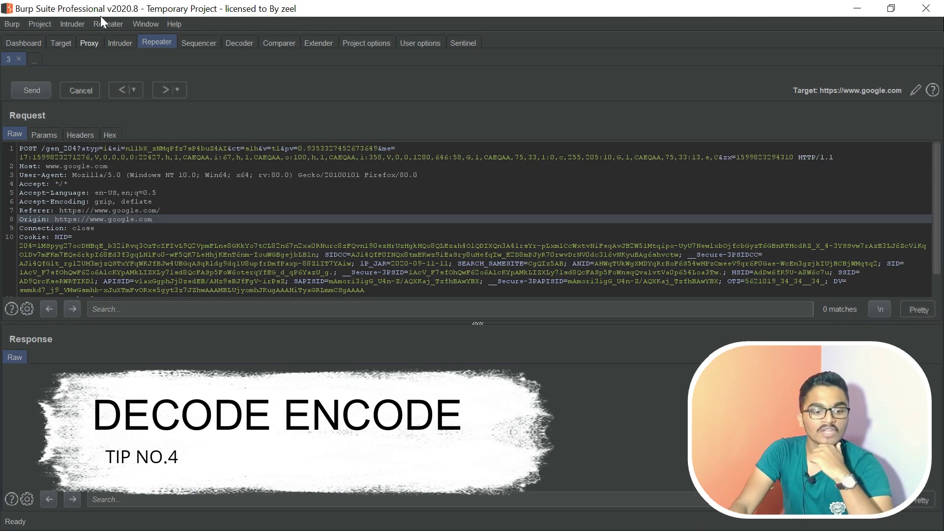
left_click(91, 42)
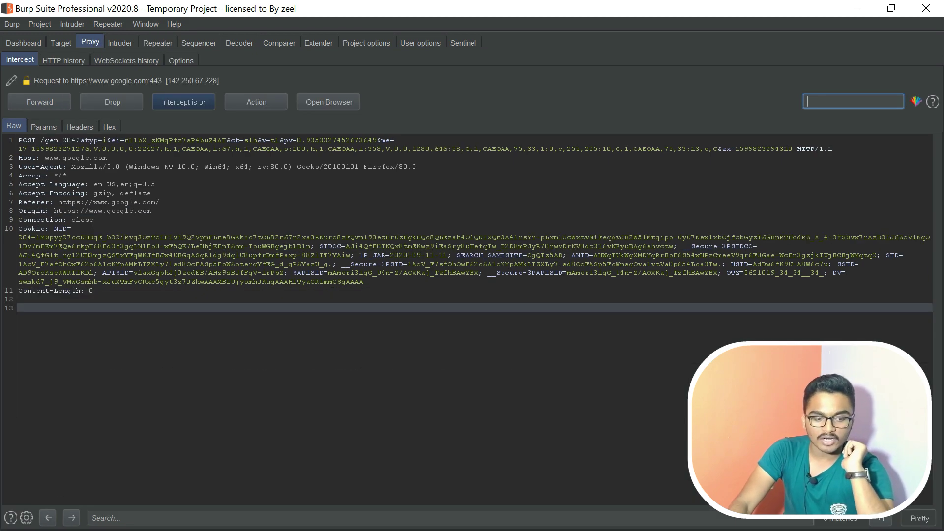
left_click(19, 308)
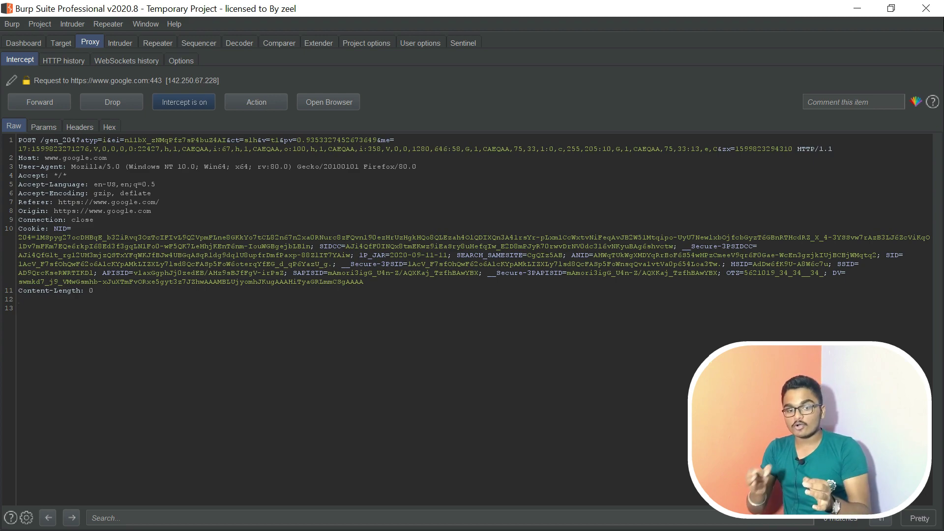
Enter "https:" in the Decoder and encode it as URL
left_click(230, 38)
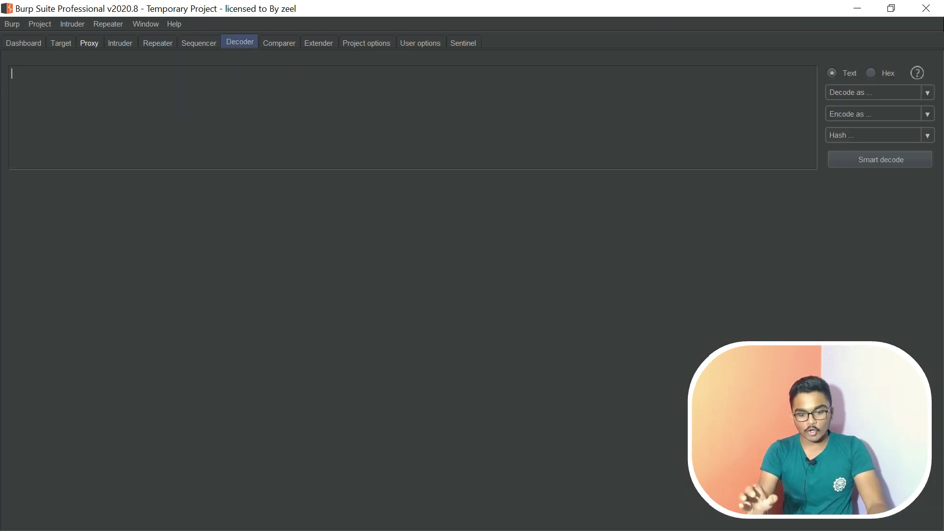
type("http")
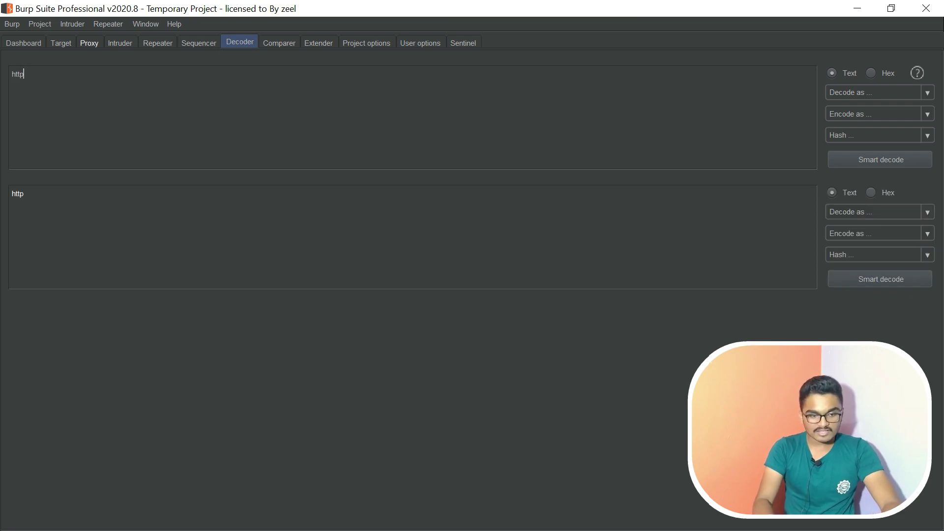
type("s:")
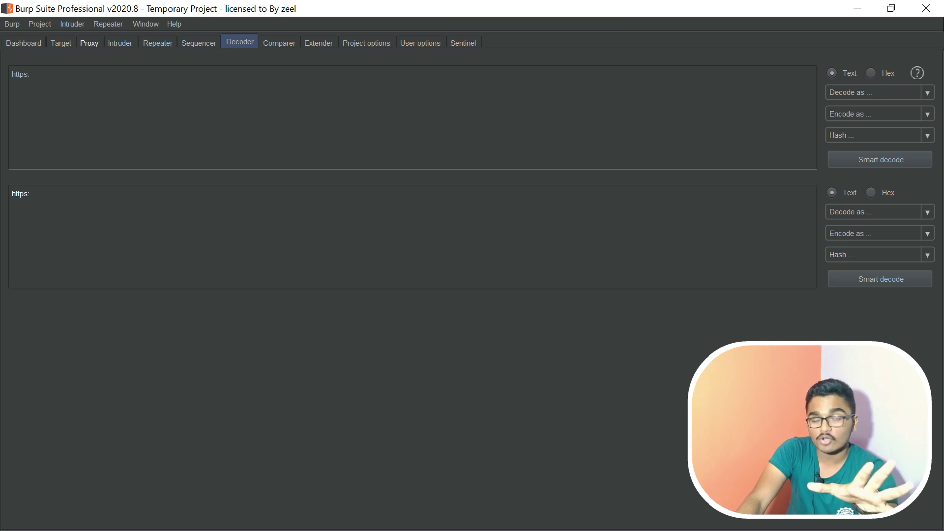
left_click(883, 114)
left_click(835, 154)
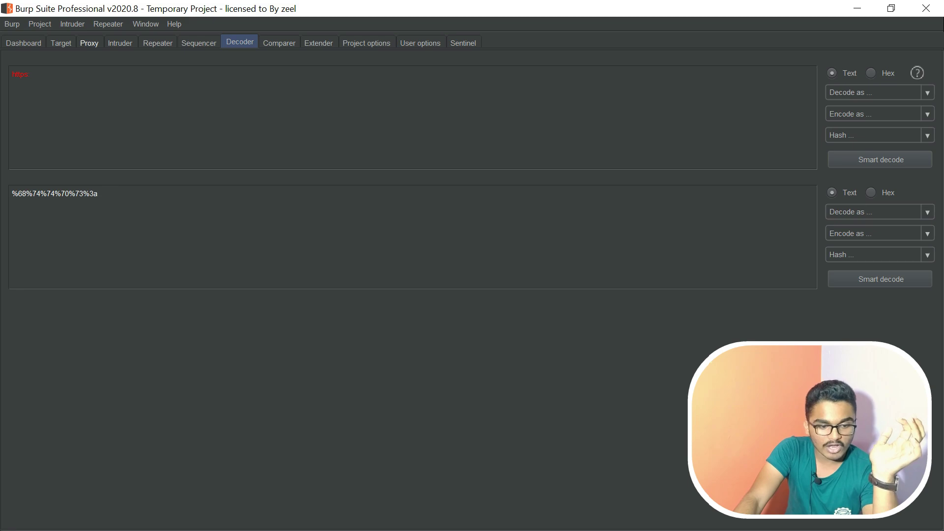
Select the URL-encoded output in the Decoder, then view the intercepted request and return to the Decoder
left_click_drag(97, 194, 11, 193)
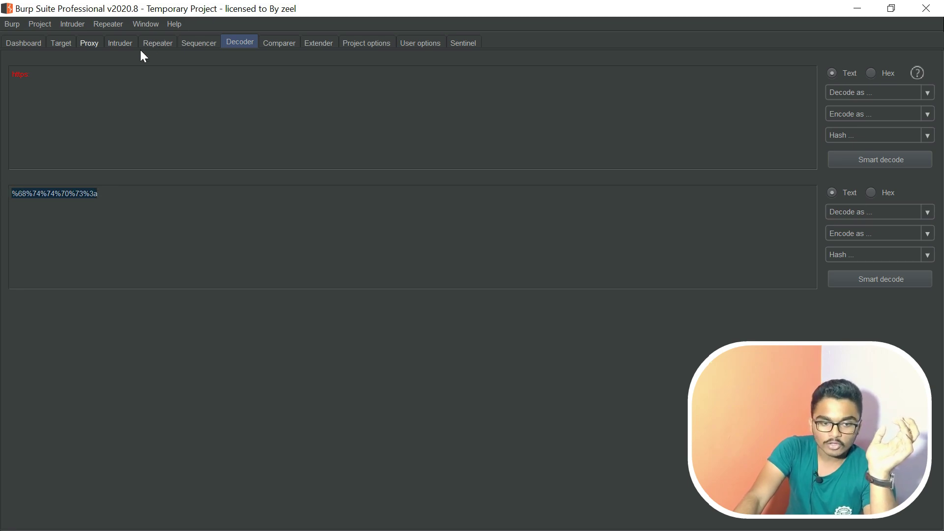
left_click(110, 42)
left_click(84, 43)
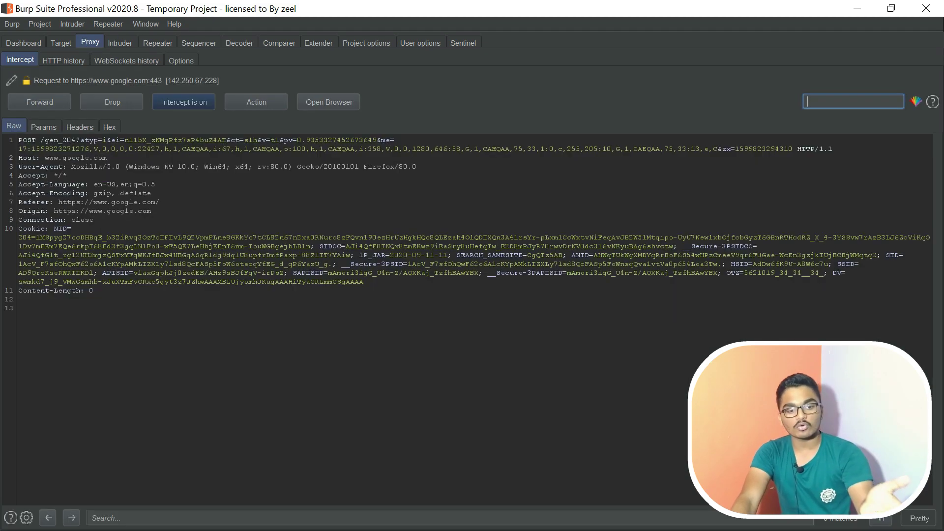
left_click(240, 43)
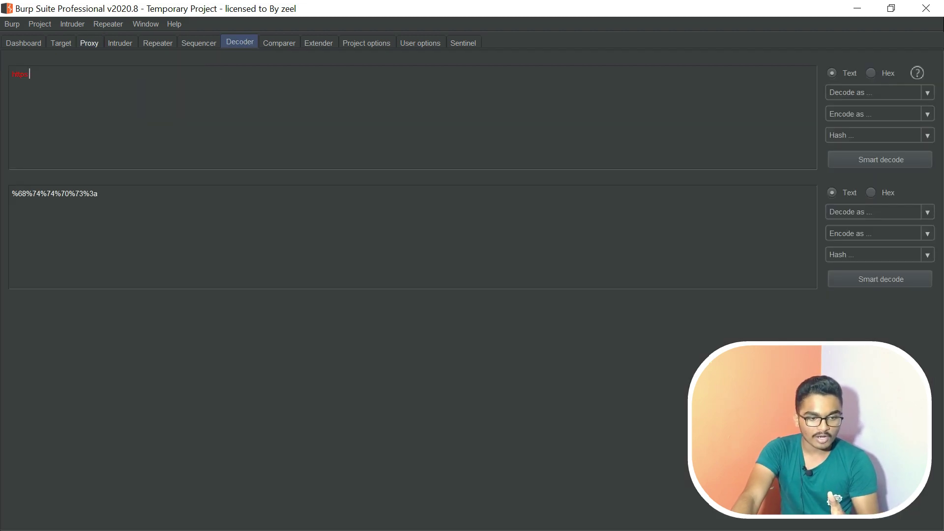
Add "http:" on the empty last line of the intercepted request and select that text
left_click(89, 42)
left_click(20, 308)
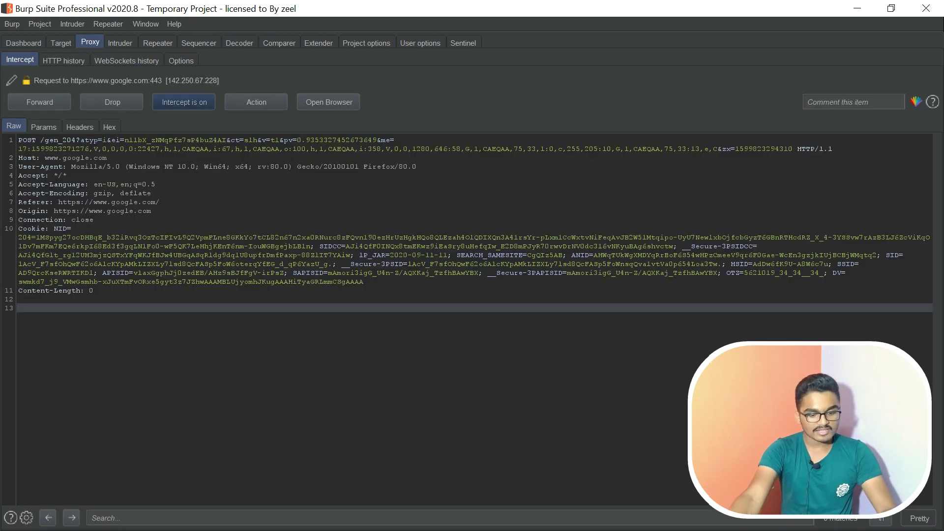
type("http")
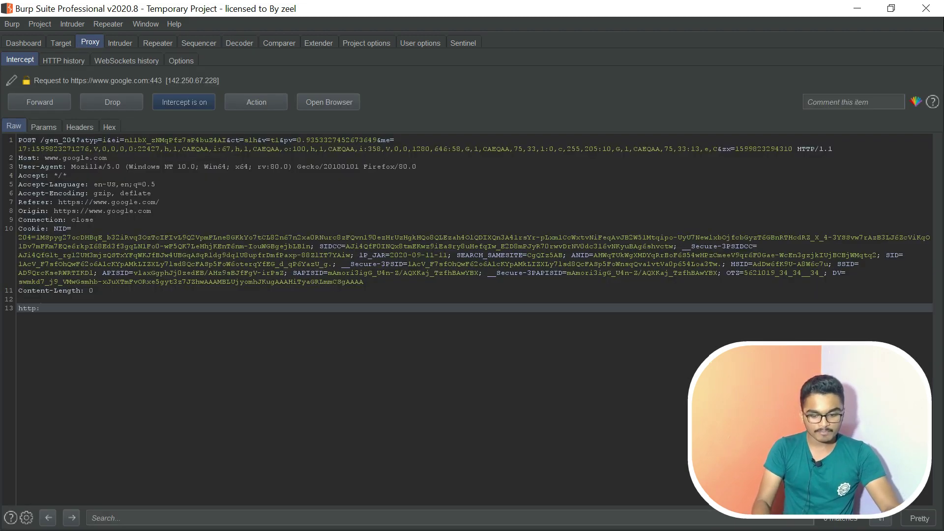
type(":")
key("shift+Left")
key("shift+Left")
key("shift+Left")
key("shift+Left")
key("shift+Left")
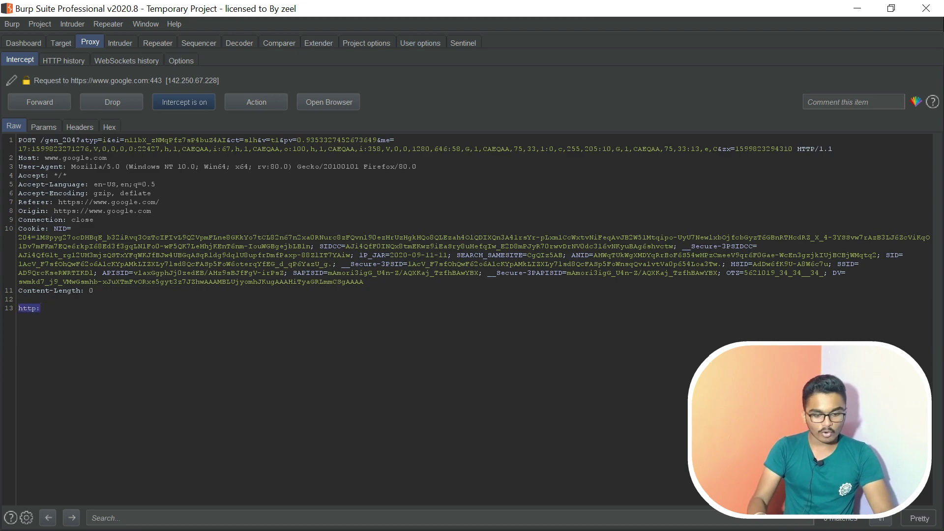
URL-encode the selected "http:" in the intercepted request and decode it back, two times in a row
key("ctrl+u")
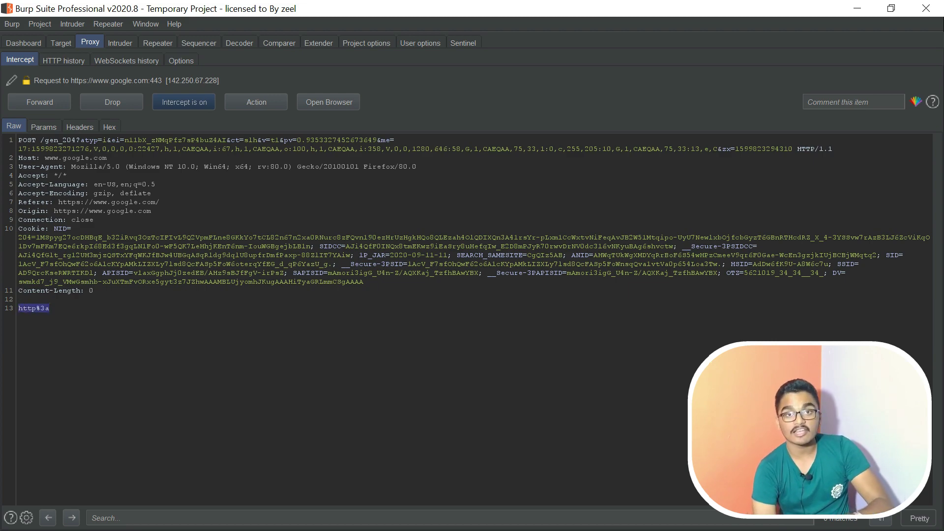
key("ctrl+shift+u")
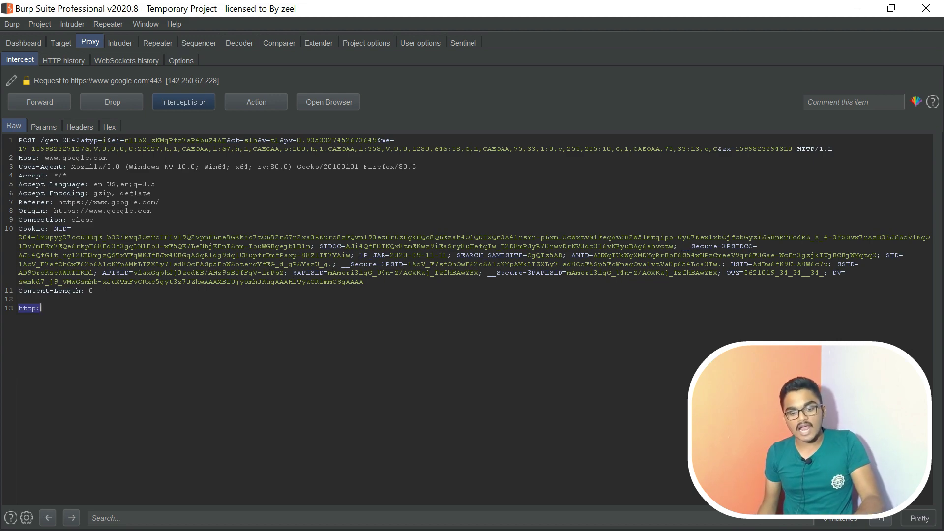
key("ctrl+u")
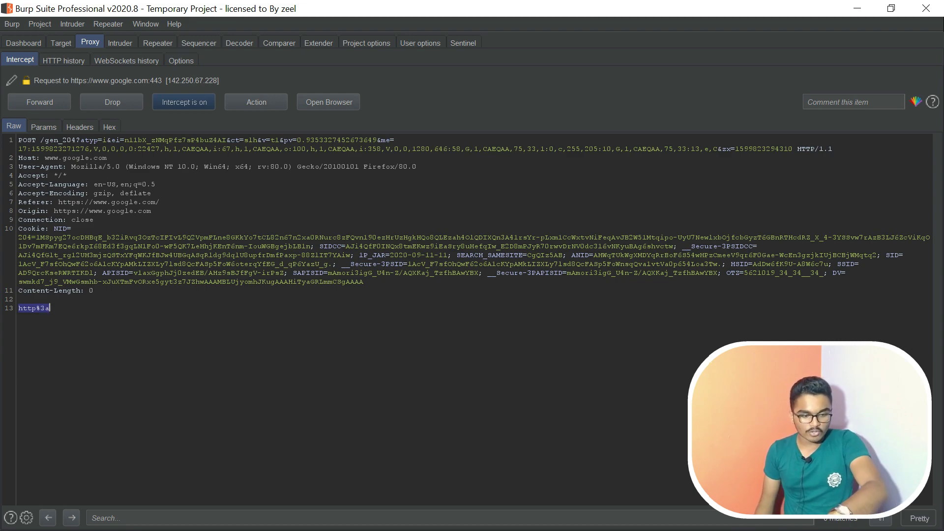
key("ctrl+shift+u")
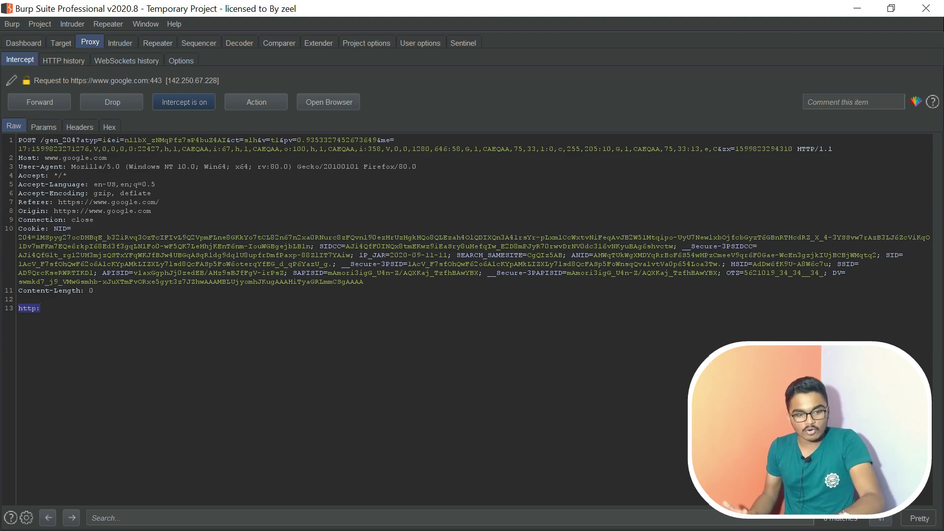
Double URL-encode the selected "http:" and decode it twice, clearing the sample text from the request at the end
key("ctrl+u")
key("ctrl+u")
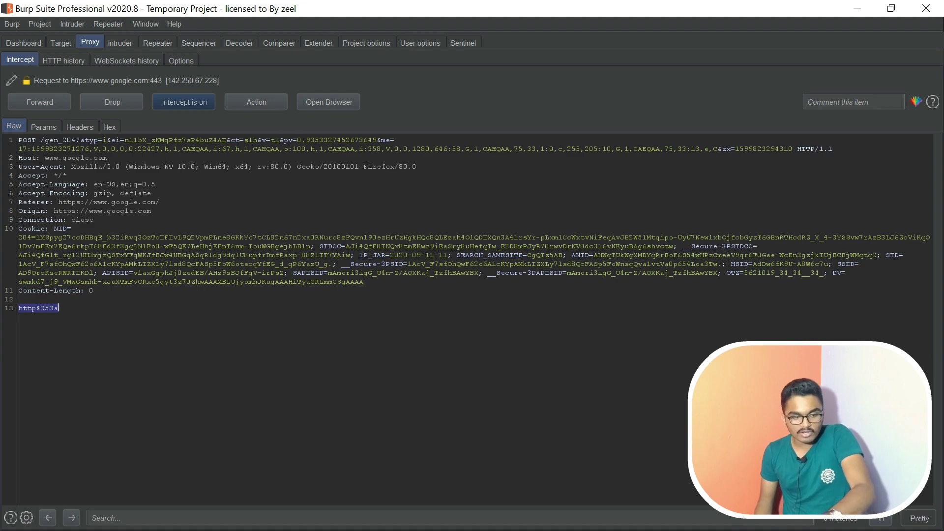
key("ctrl+shift+u")
key("ctrl+shift+u")
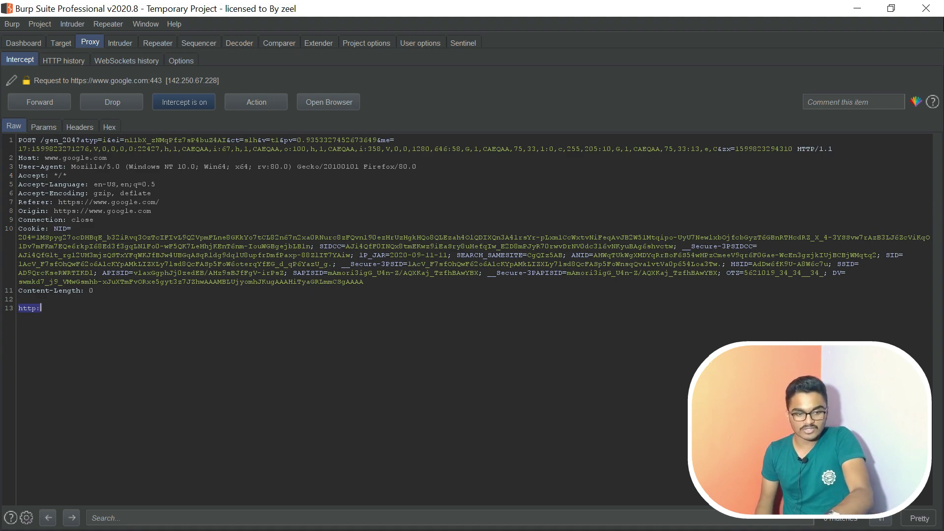
key("BackSpace")
key("BackSpace")
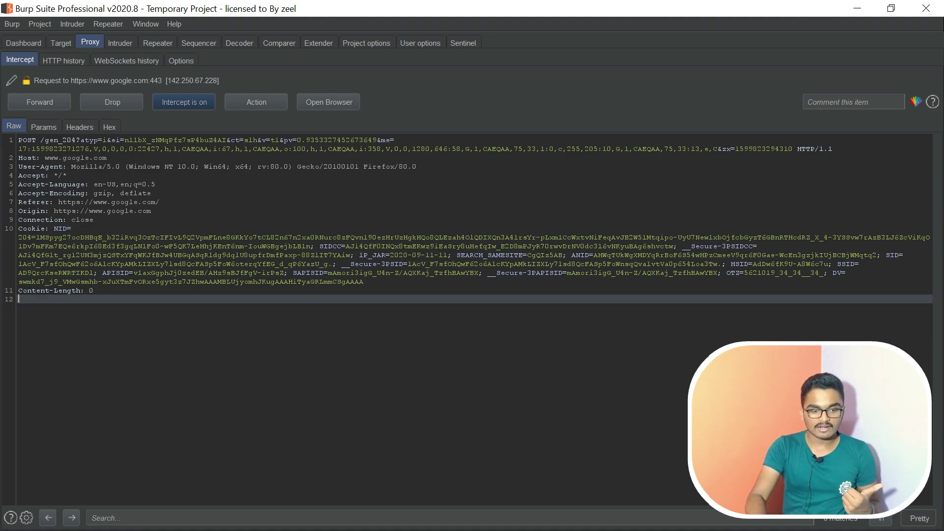
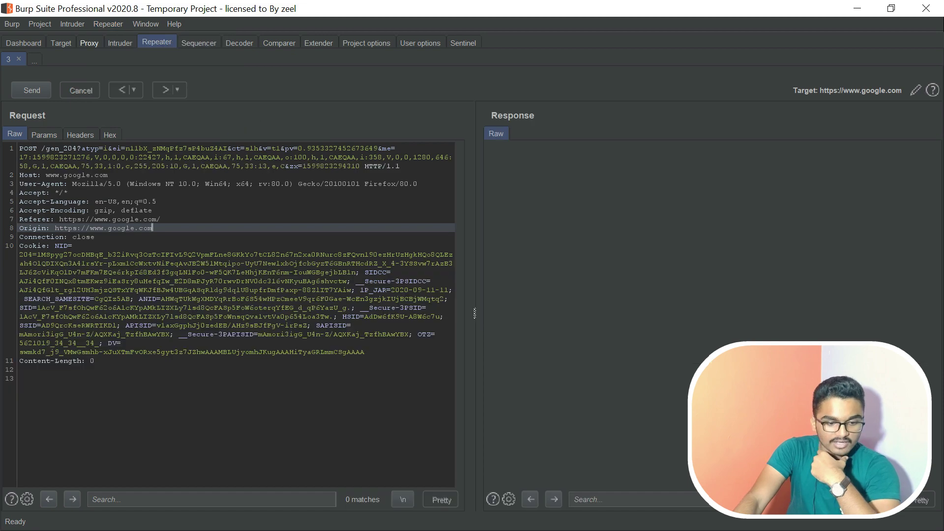
right_click(91, 228)
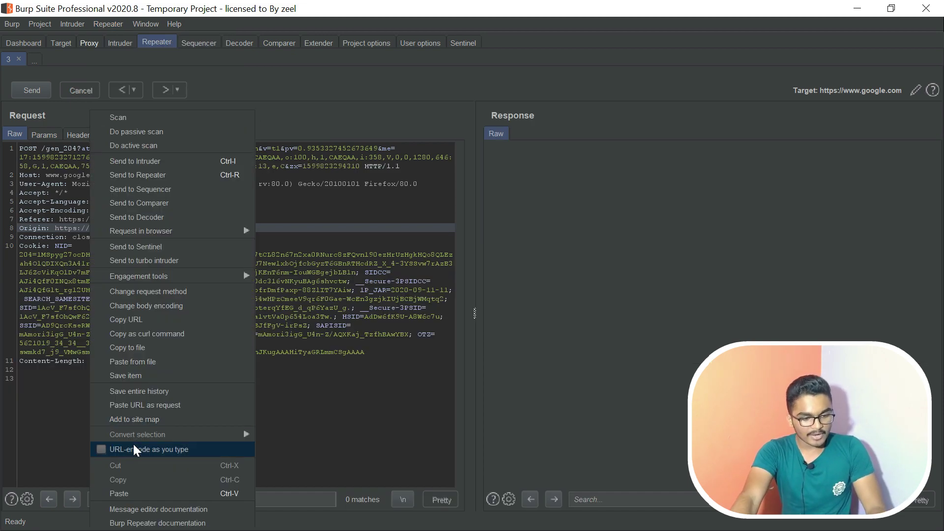
left_click(120, 449)
left_click(20, 378)
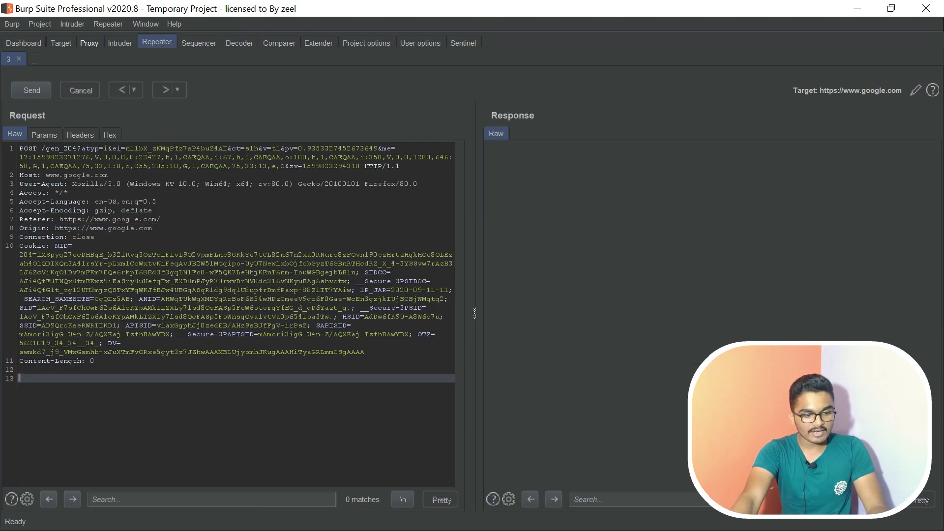
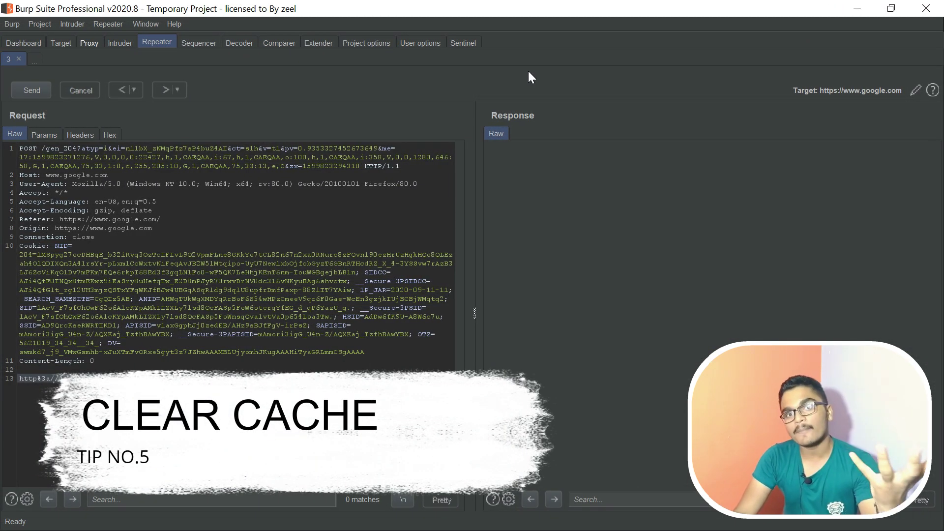
Look at the browser's search page, and bring up the Match and Replace rules in the Proxy options
left_click(856, 9)
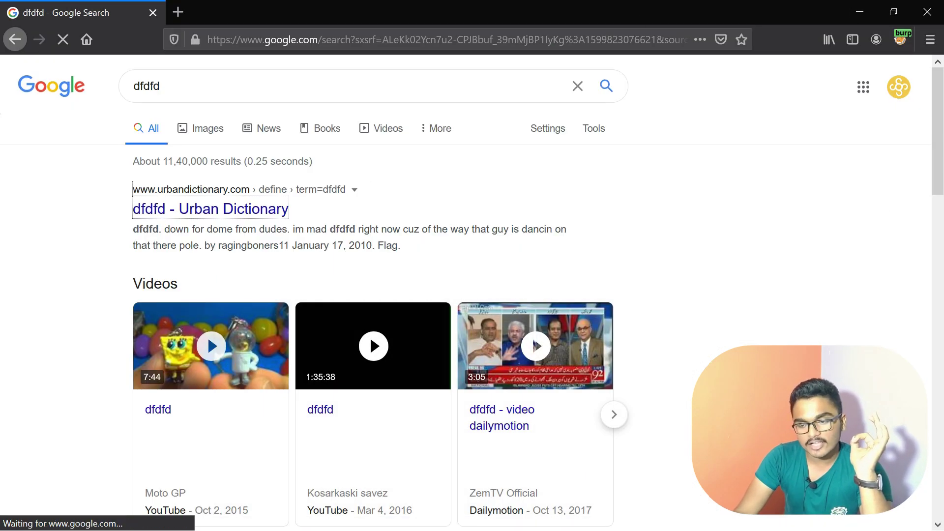
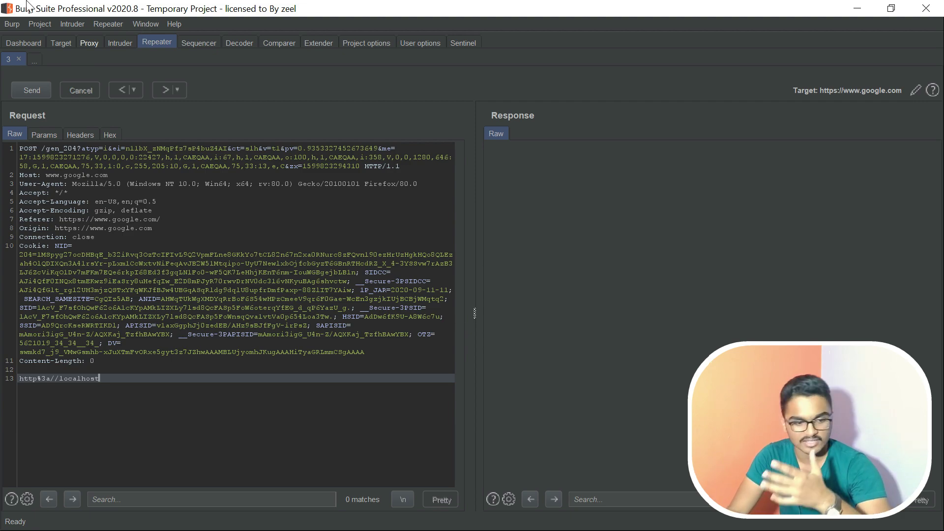
left_click(89, 44)
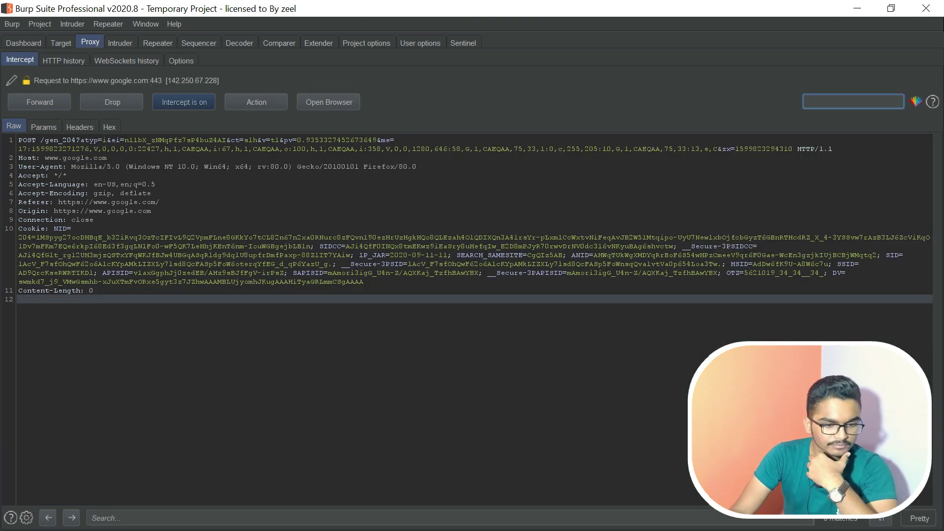
left_click(174, 61)
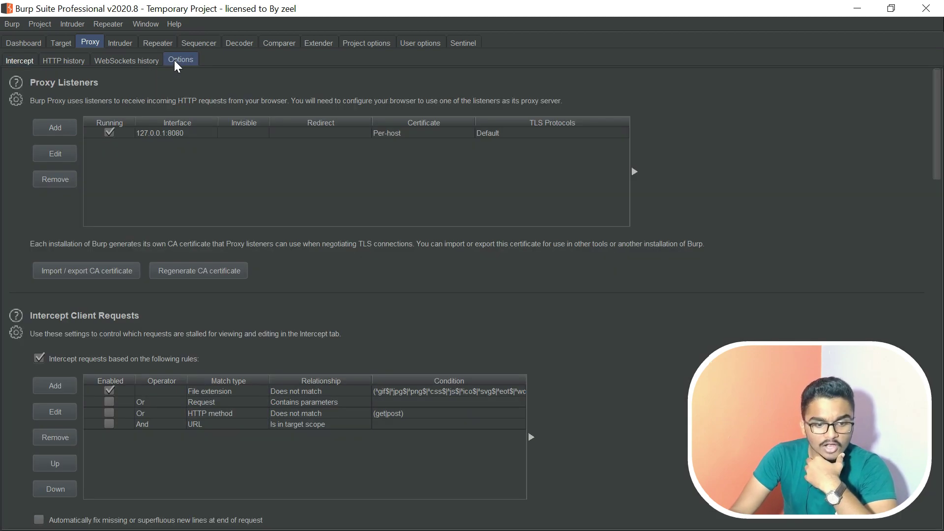
scroll(72, 355, "down", 12)
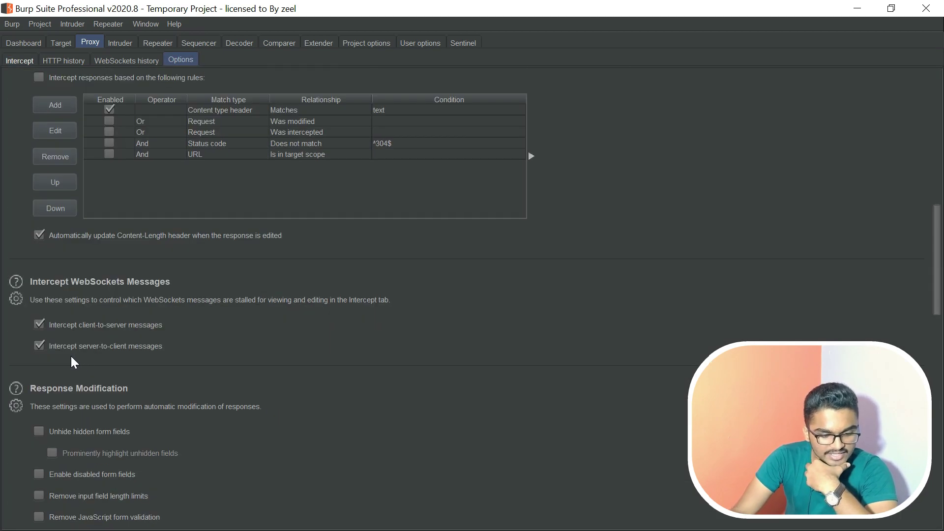
scroll(74, 361, "down", 3)
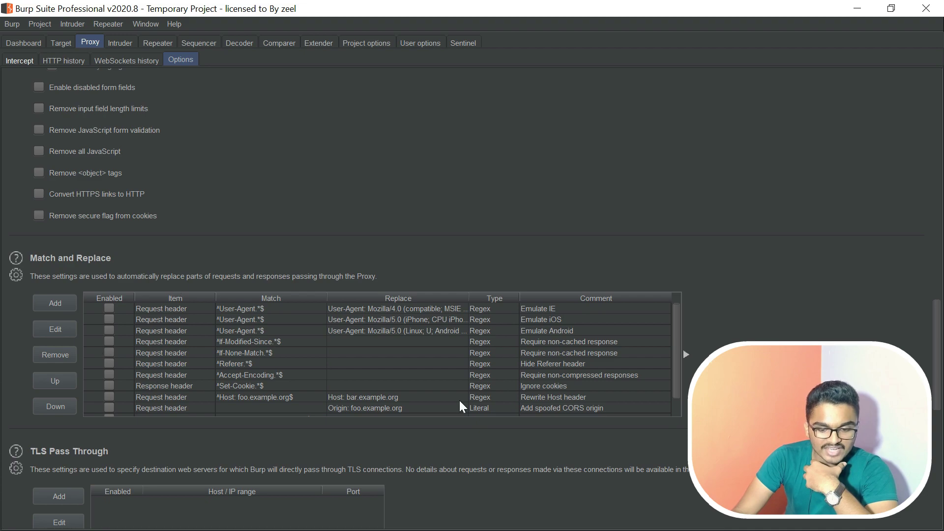
Enable both "Require non-cached response" rules, If-Modified-Since and If-None-Match, in Match and Replace
left_click(540, 343)
left_click(537, 353)
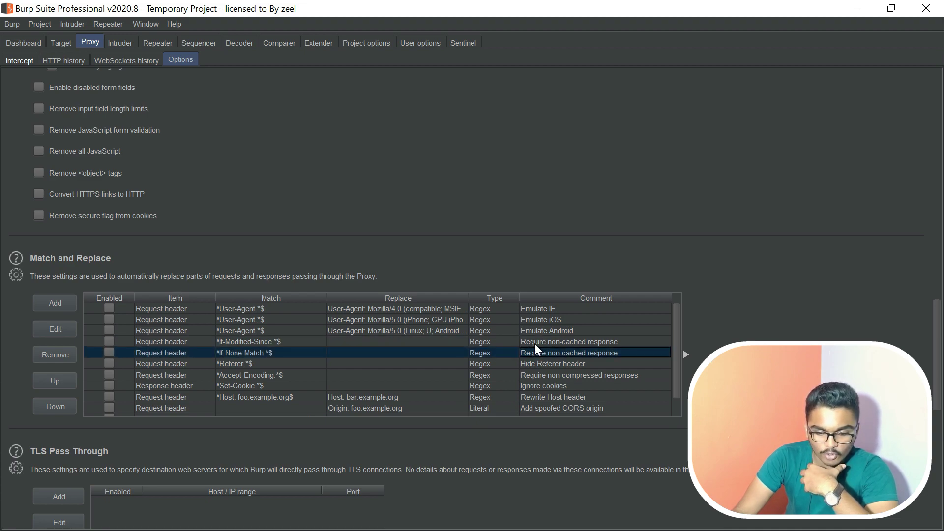
left_click(504, 342)
left_click(109, 341)
left_click(110, 352)
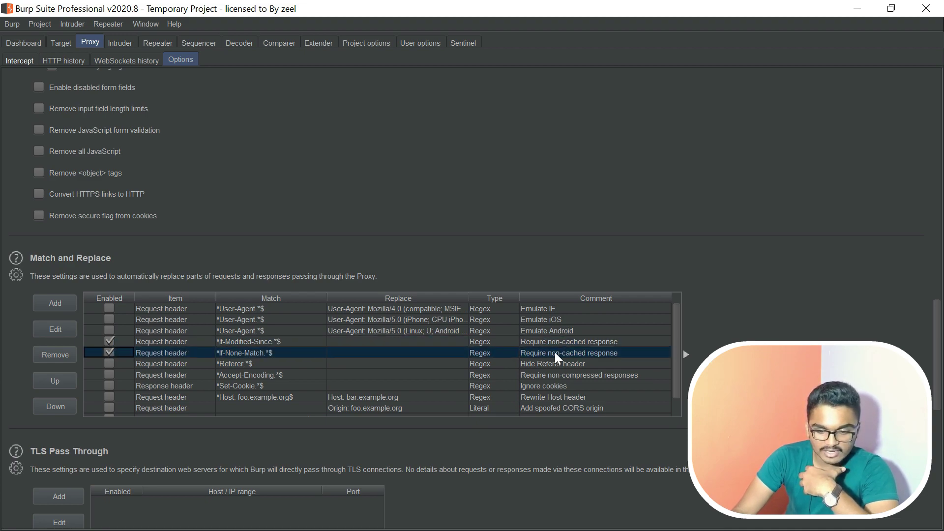
left_click(546, 343)
left_click(543, 355)
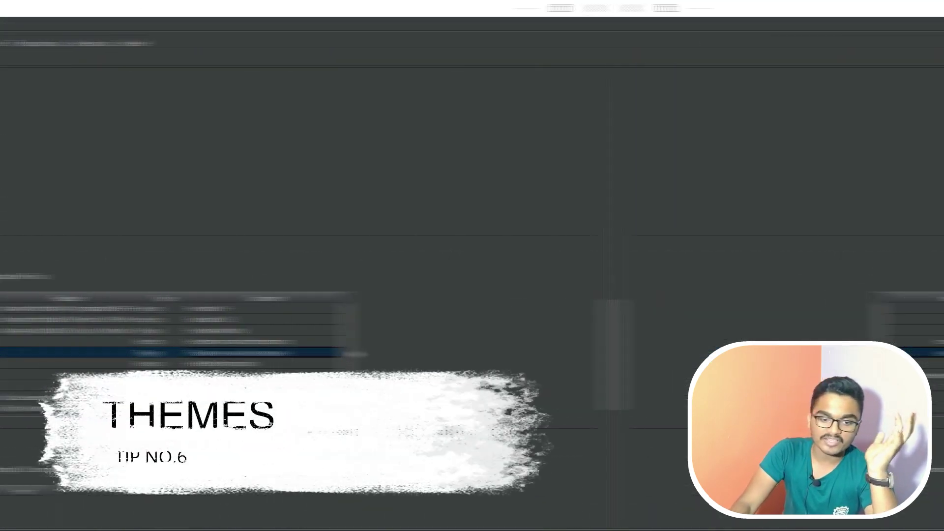
Return to the intercepted request in the Proxy and turn interception off
left_click(16, 63)
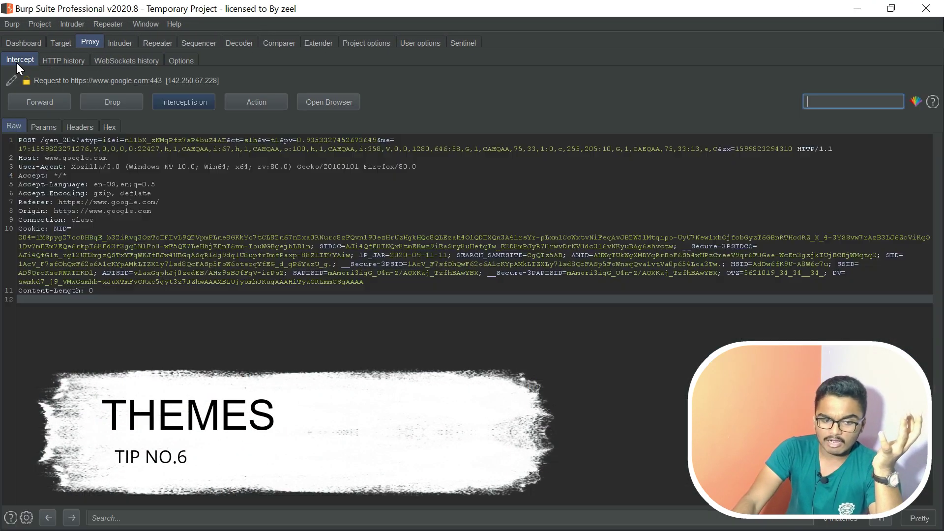
left_click(186, 99)
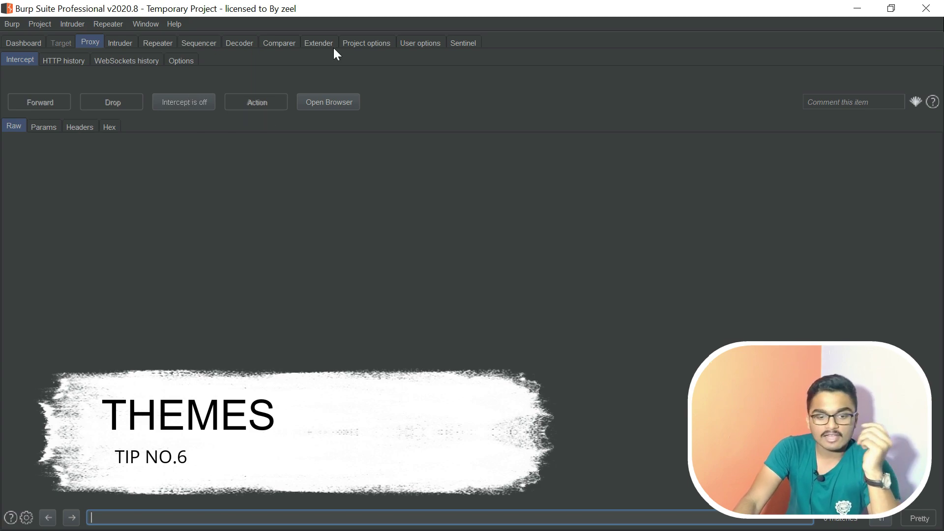
Examine the look-and-feel themes and other display settings in the user options
left_click(431, 46)
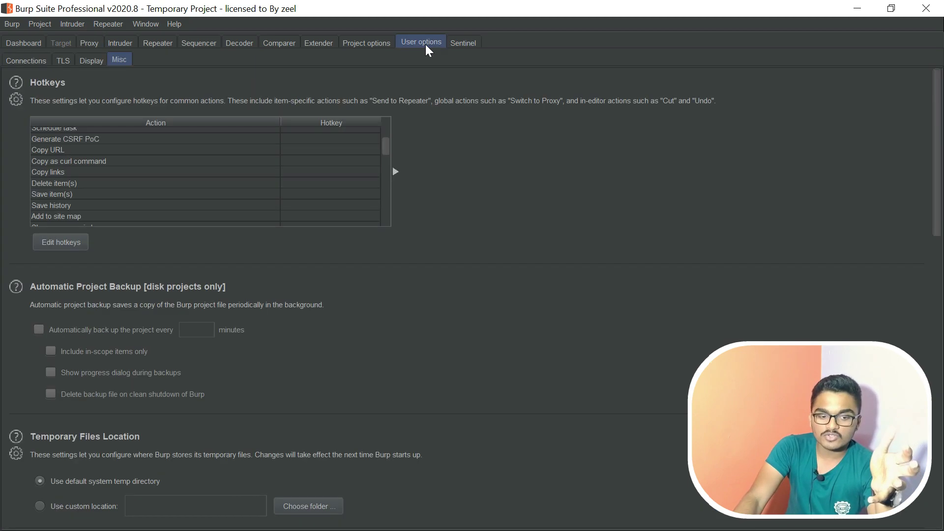
left_click(89, 62)
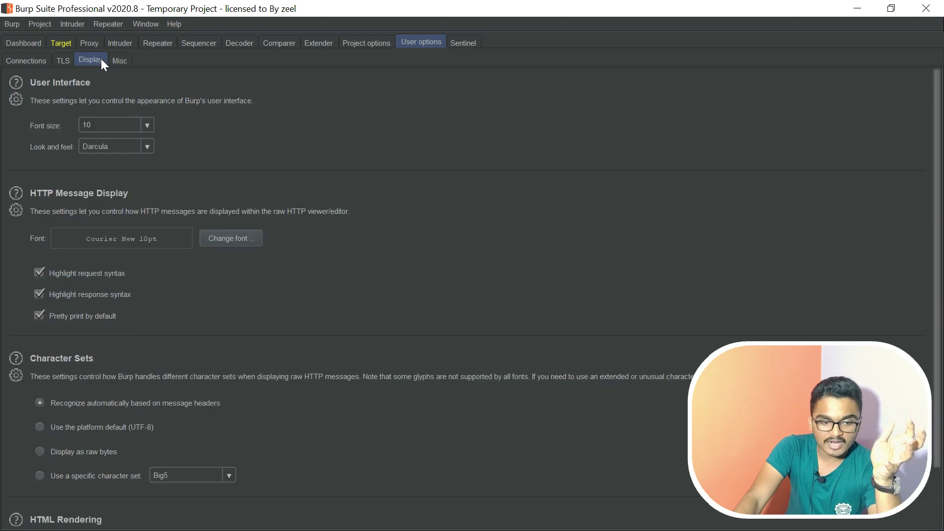
left_click(131, 150)
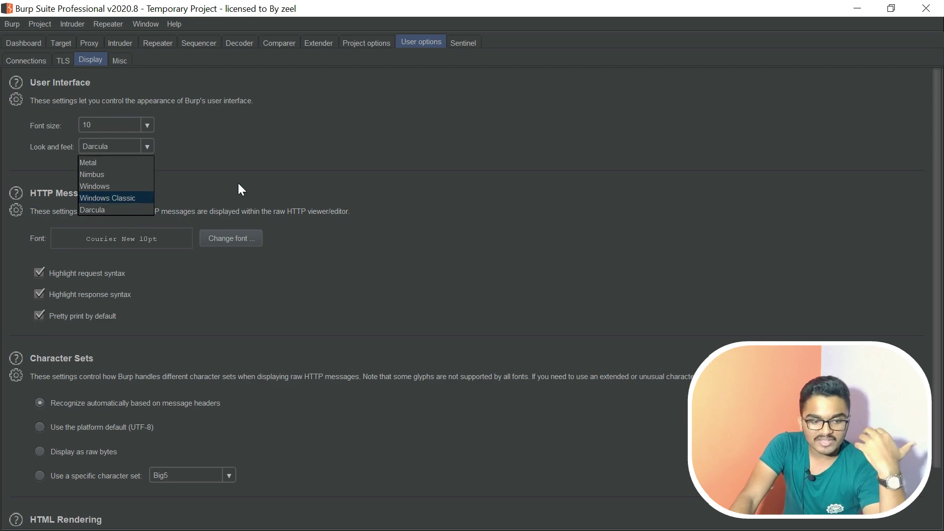
left_click(242, 148)
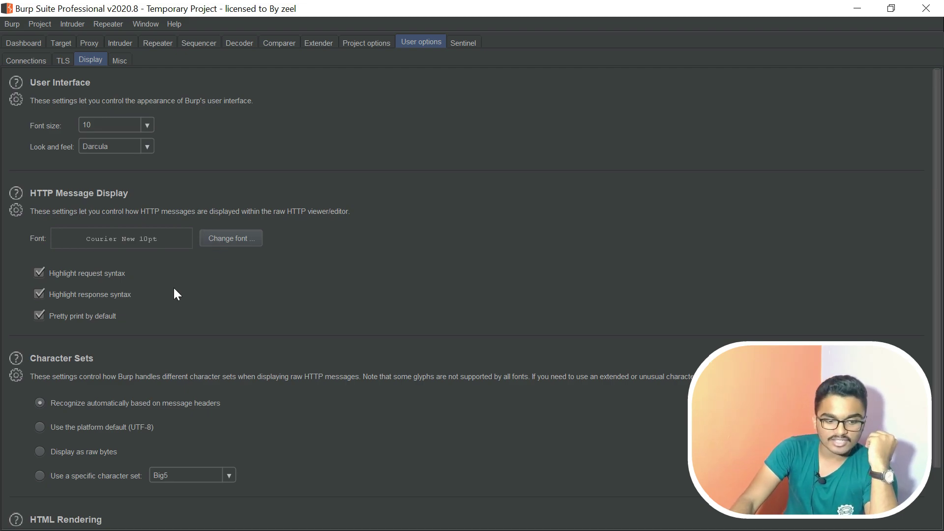
scroll(300, 363, "down", 3)
scroll(161, 311, "up", 3)
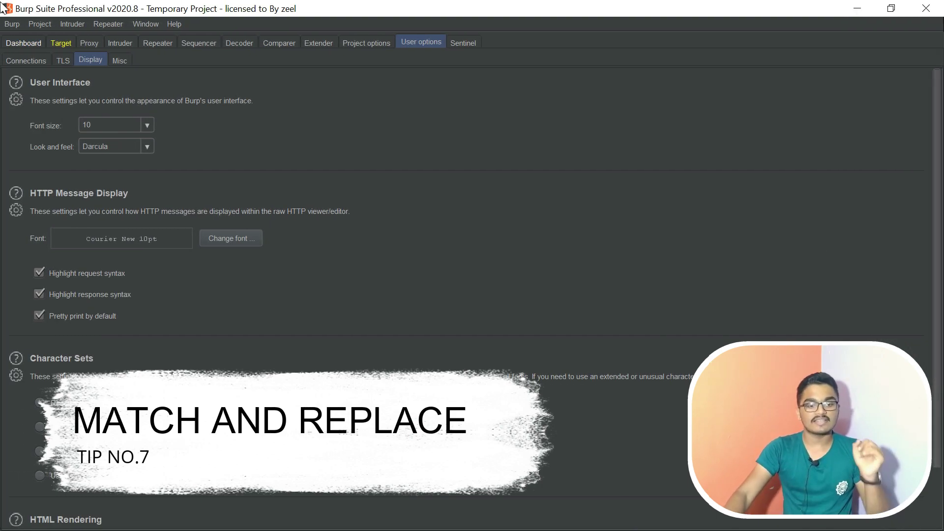
Bring up the Proxy, switch to Firefox and search Google for "xss"
left_click(118, 42)
left_click(92, 42)
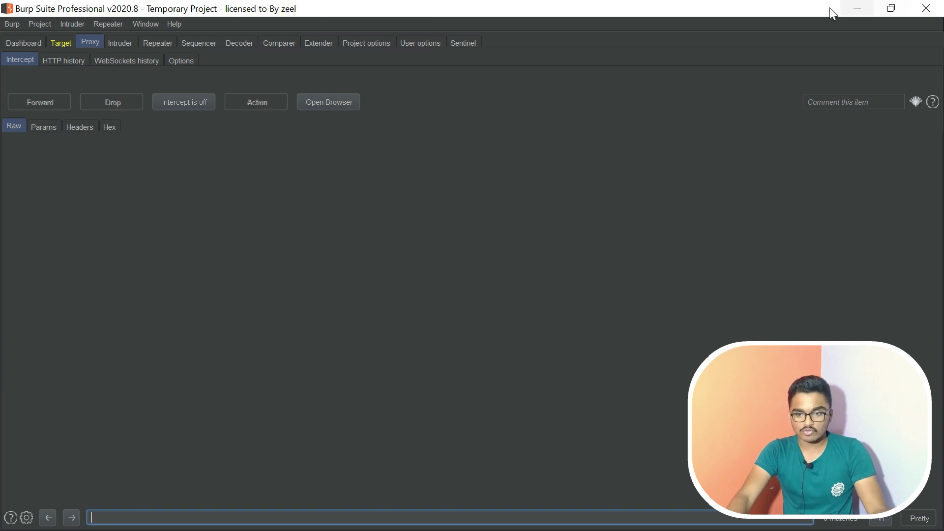
left_click(849, 10)
left_click(11, 38)
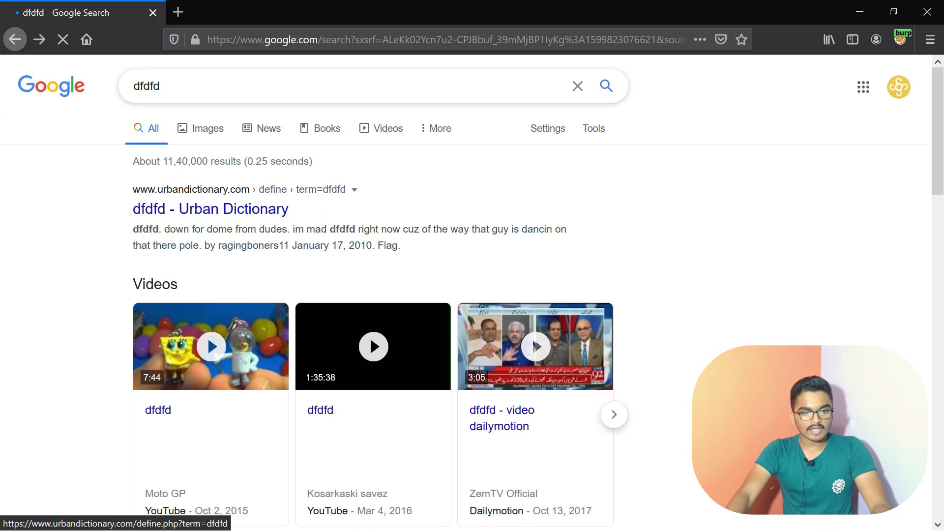
left_click_drag(189, 87, 1, 90)
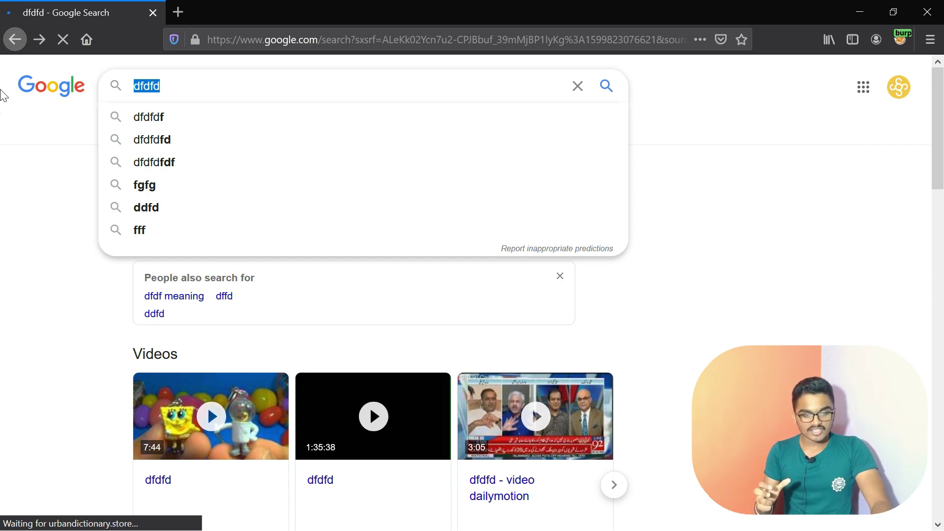
type("xss")
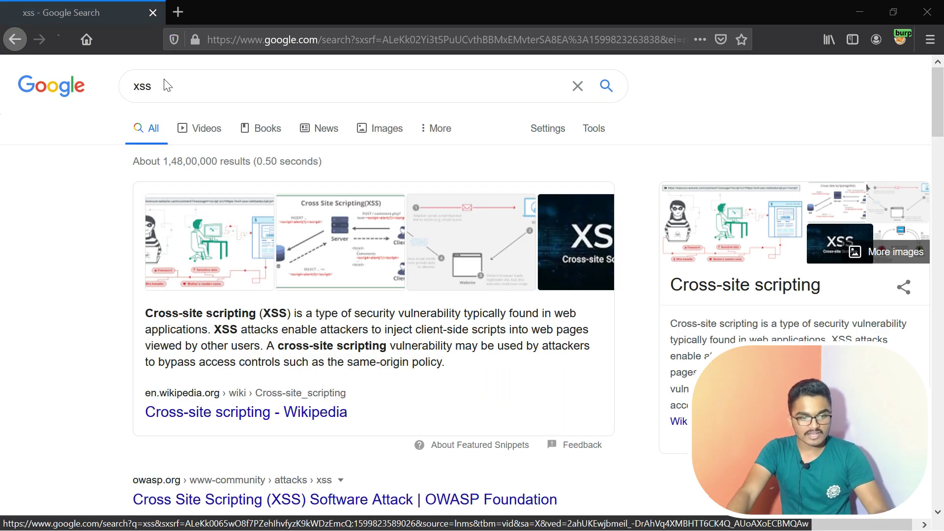
Examine where the search term XSS appears in the Google results
key("alt+Tab")
key("alt+Tab")
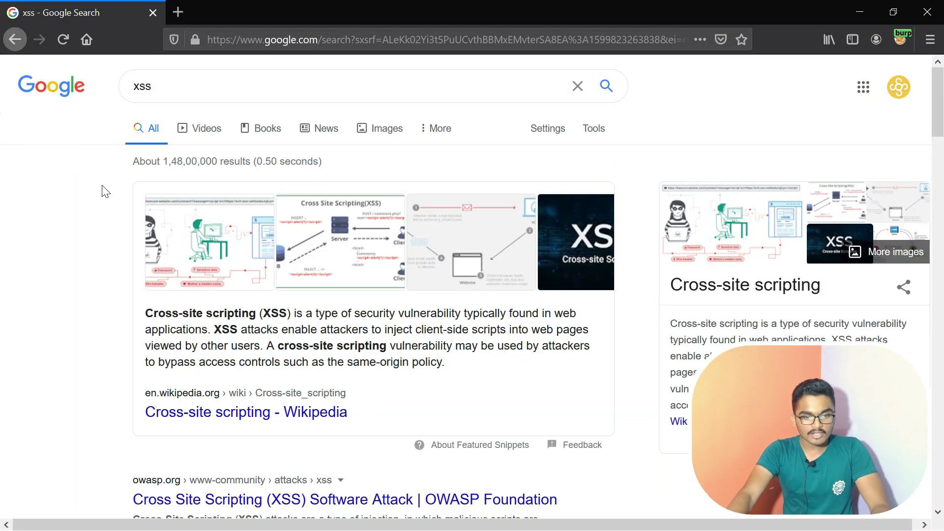
left_click_drag(262, 314, 290, 313)
left_click_drag(222, 329, 238, 330)
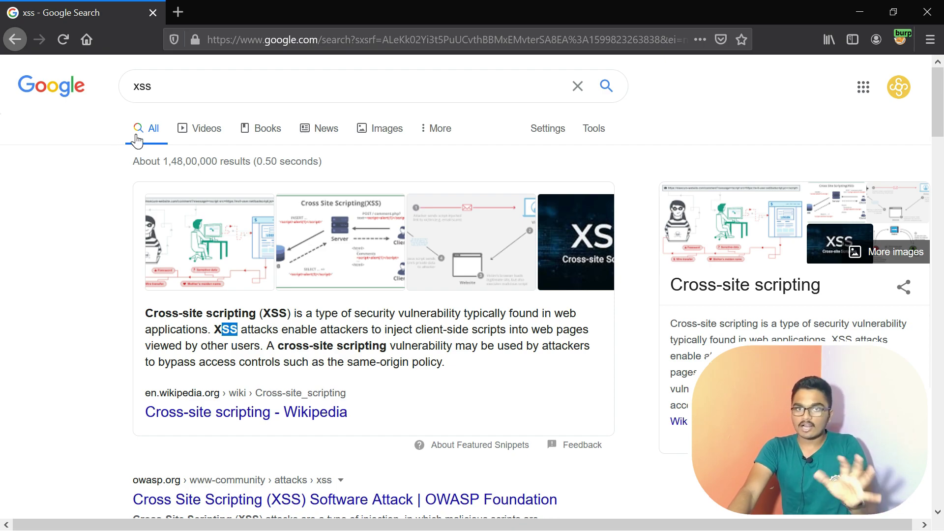
Try entering a "<script>alert" payload as the Google query and clear the search box
left_click_drag(167, 87, 127, 88)
left_click(18, 227)
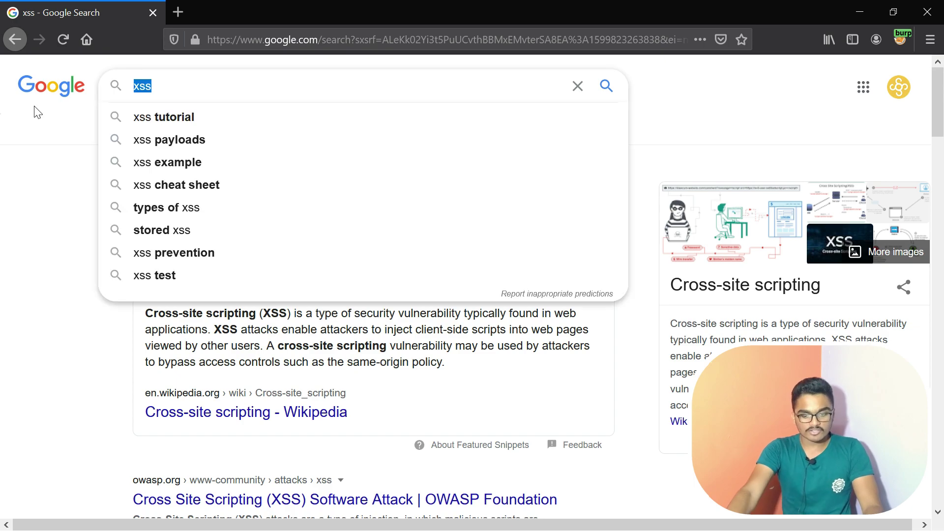
type("<script>a")
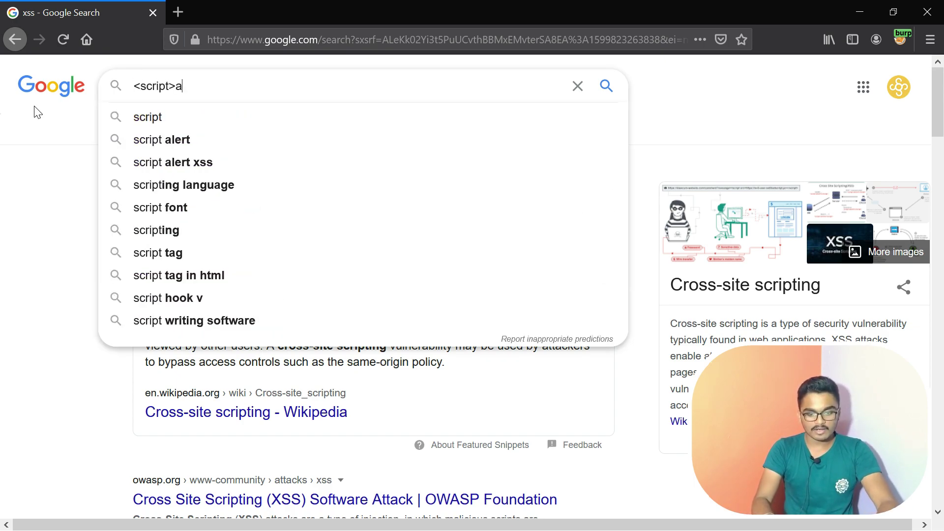
type("lert")
key("Down")
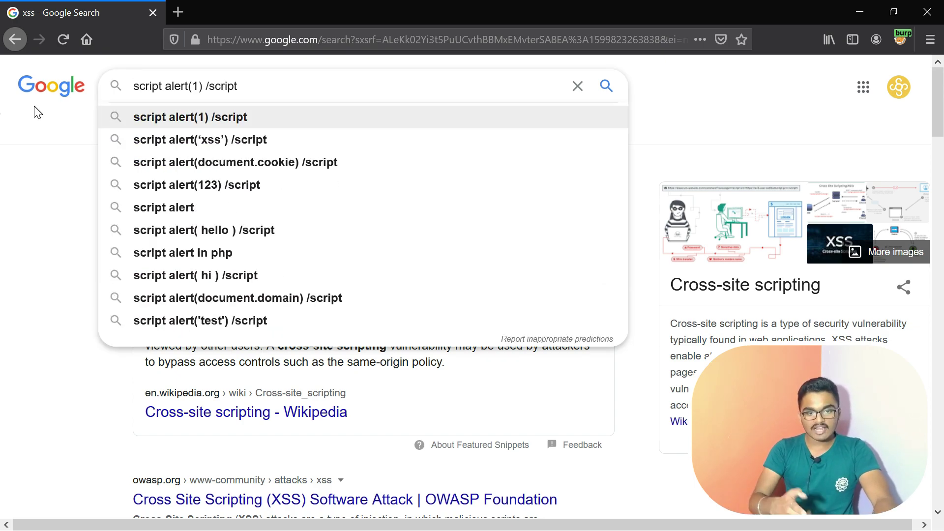
key("ctrl+a")
key("BackSpace")
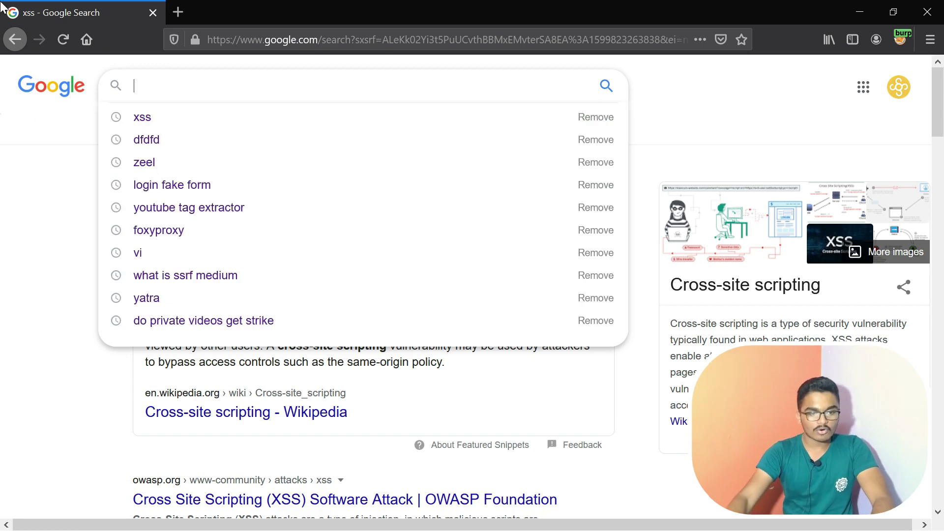
In Burp Suite's Proxy options, add a Request header match/replace rule that replaces "xss" with "<script>alert(1)</script>"
key("alt+Tab")
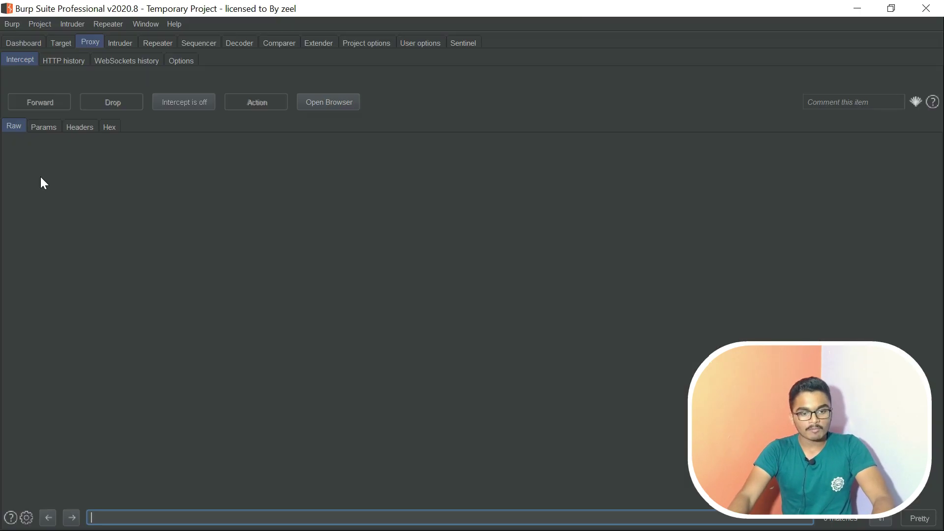
left_click(182, 60)
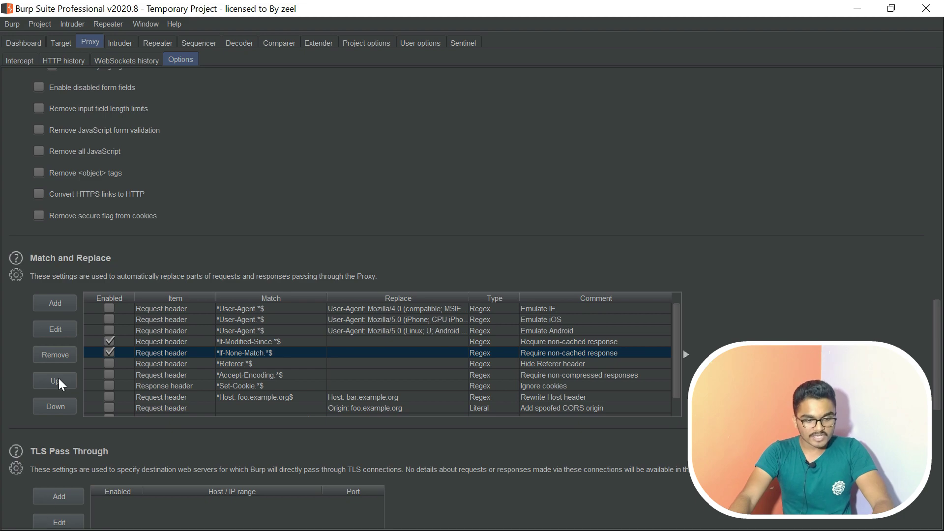
left_click(67, 304)
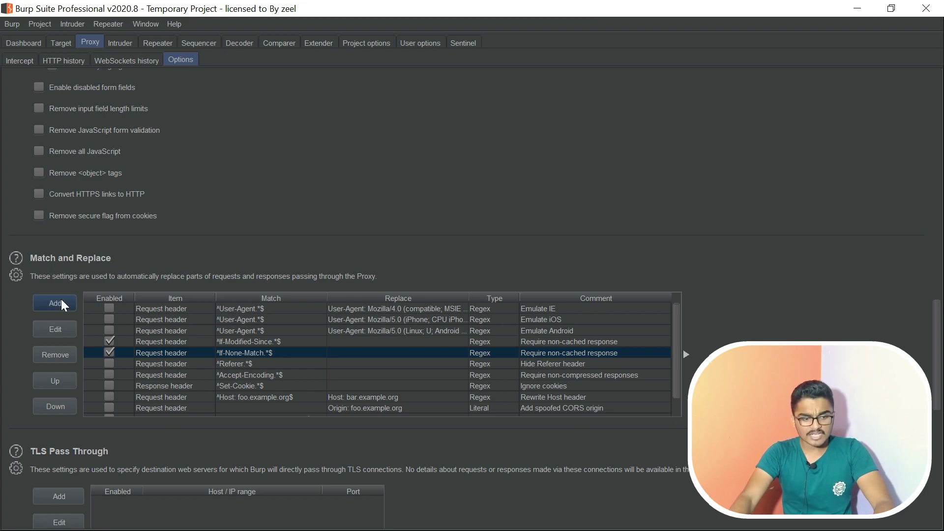
left_click(462, 222)
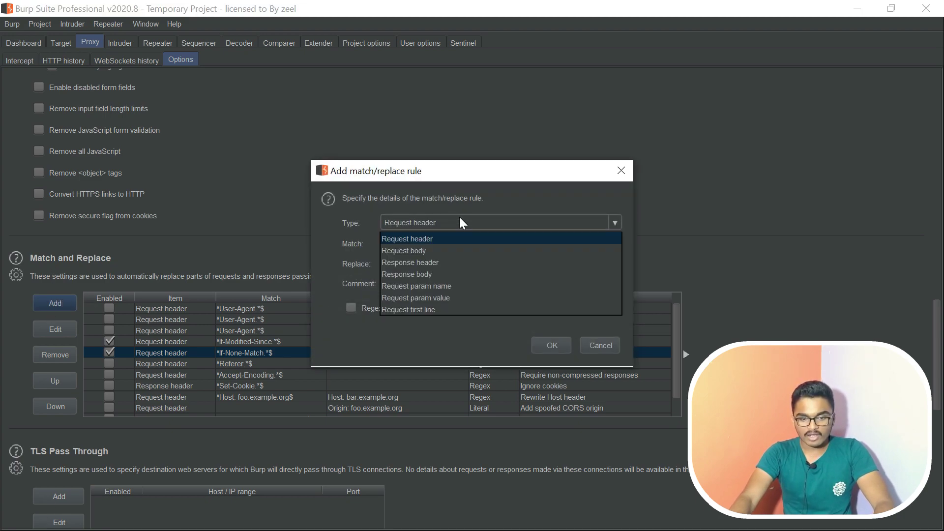
left_click(434, 241)
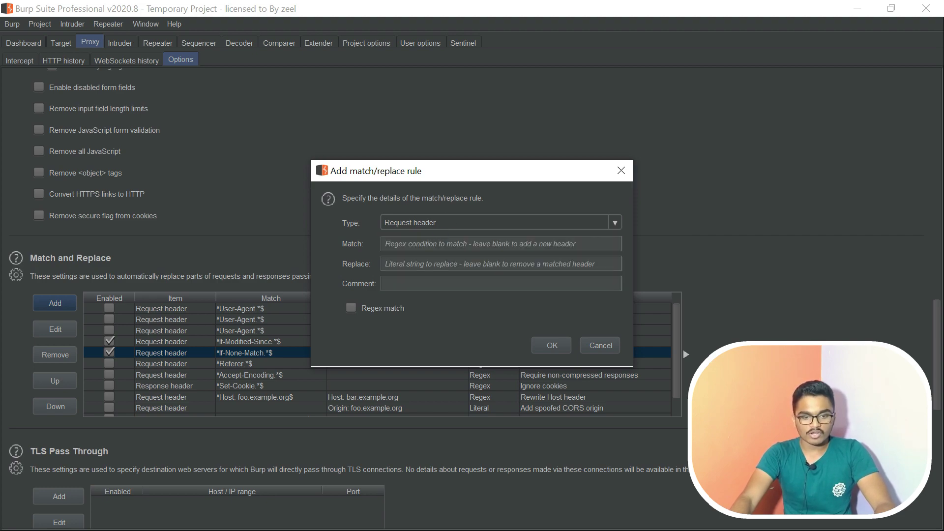
left_click(443, 243)
type("xss")
key("Tab")
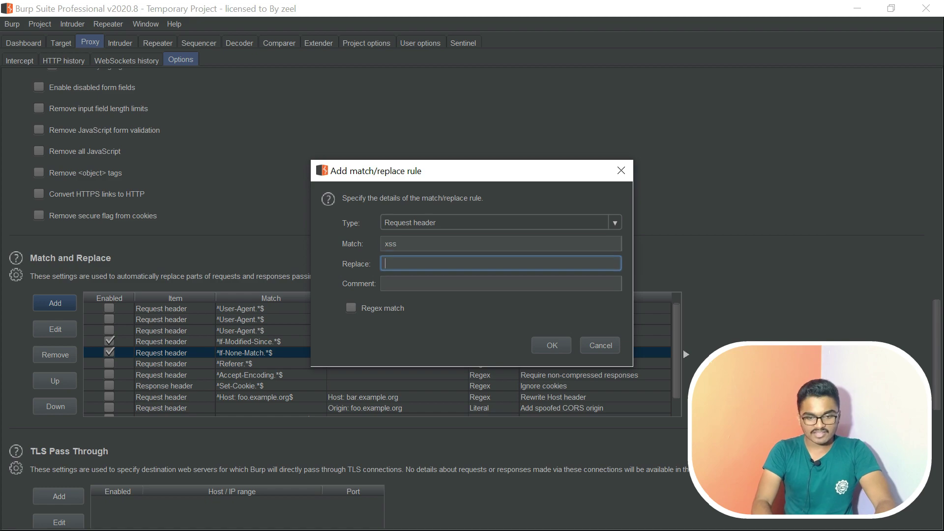
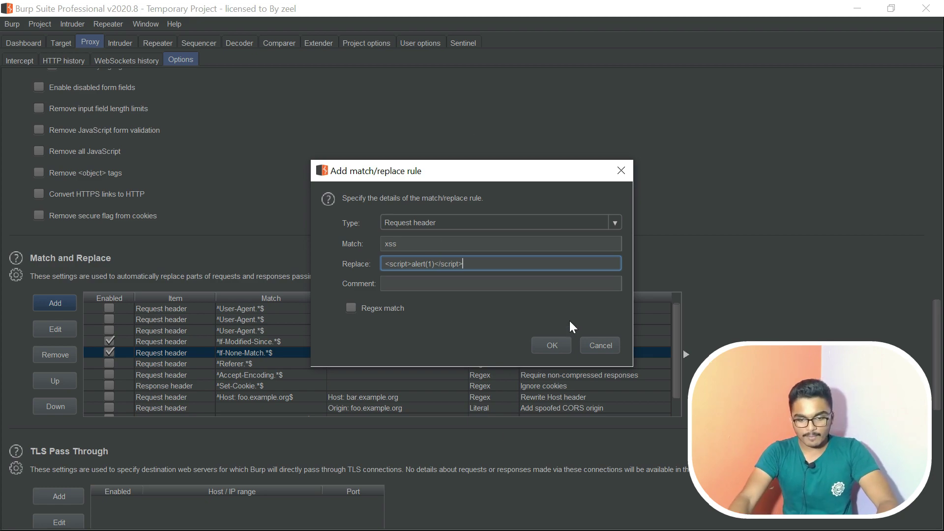
left_click(561, 345)
Turn Proxy interception on, search Google for "xss" in Firefox, and return to Burp Suite to view the intercepted request
left_click(23, 59)
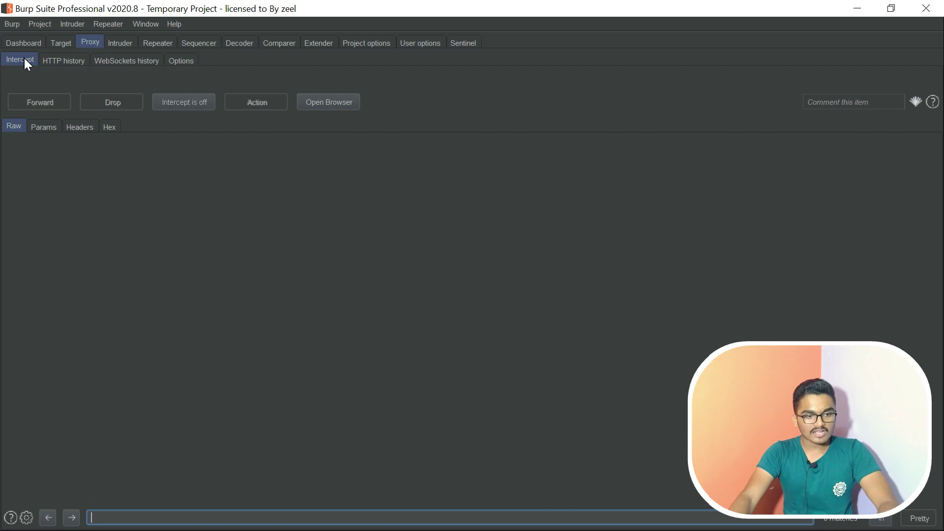
key("alt+Tab")
type("xss")
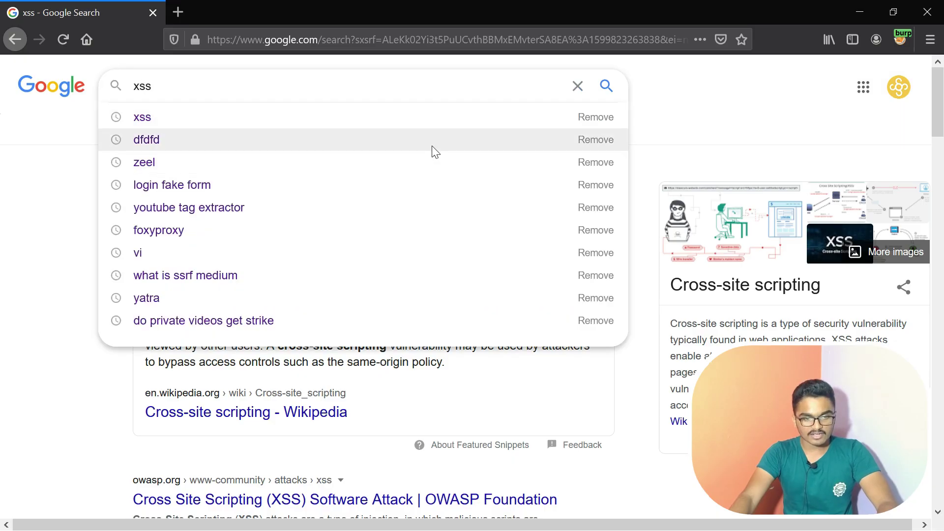
key("alt+Tab")
left_click(199, 101)
key("alt+Tab")
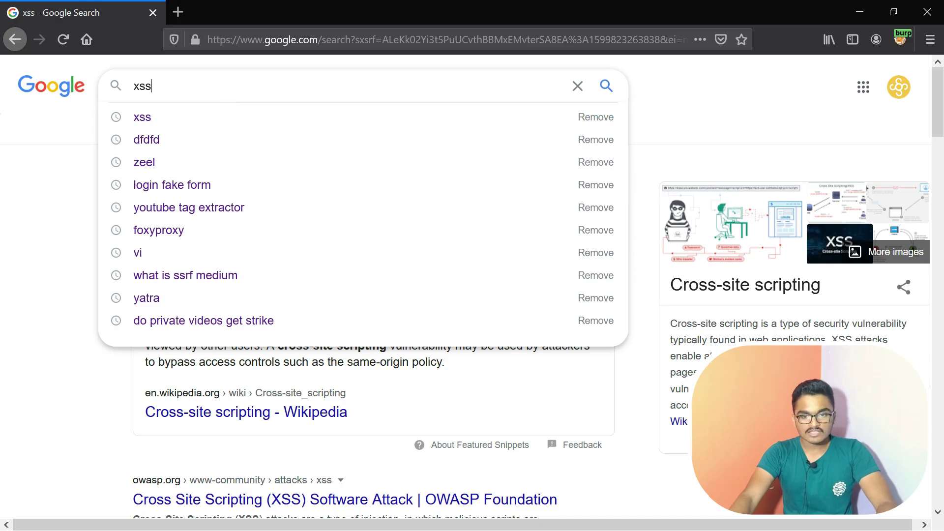
left_click(609, 88)
key("alt+Tab")
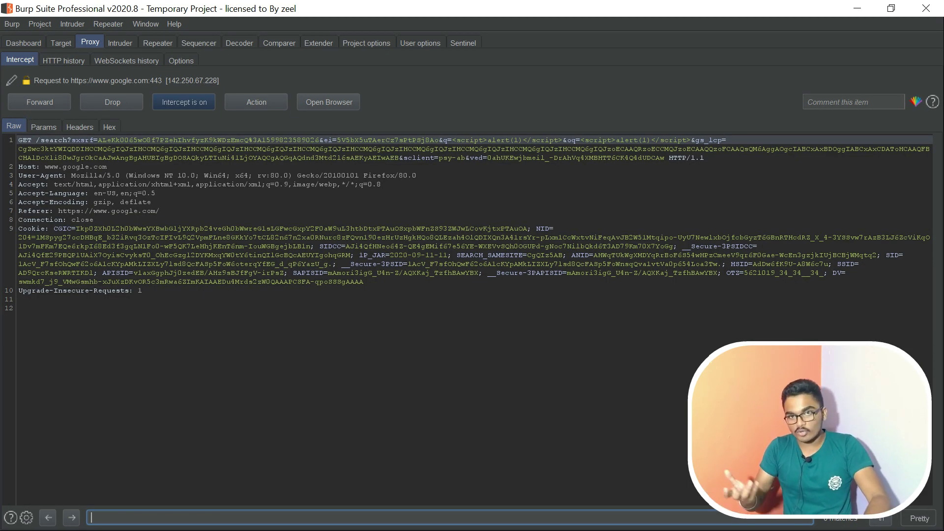
Forward the intercepted requests to check the resulting query in Firefox, and turn interception off in Burp Suite
key("ctrl+f")
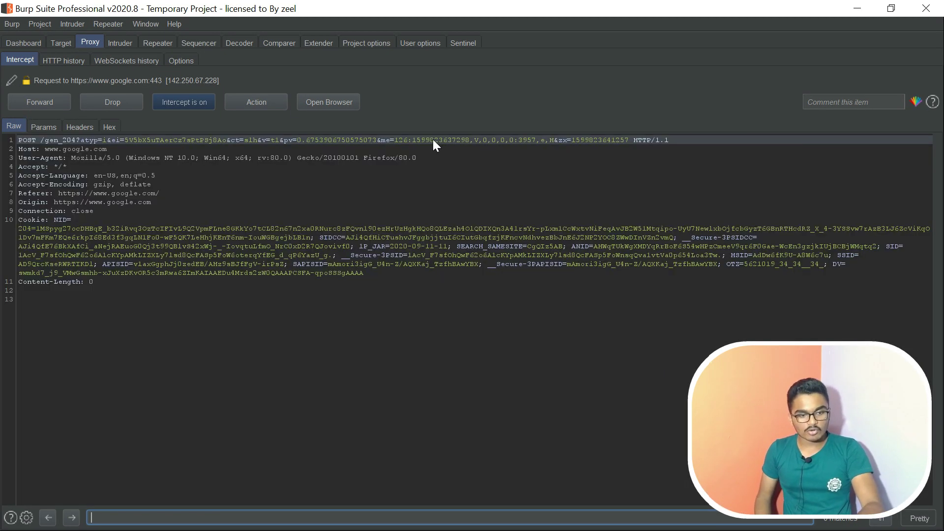
key("ctrl+f")
key("ctrl+f")
key("alt+Tab")
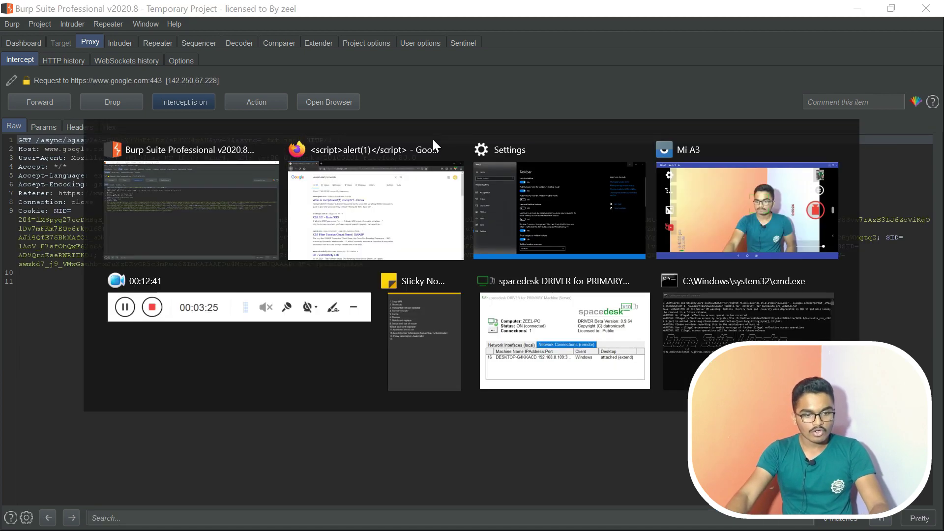
left_click_drag(260, 86, 114, 94)
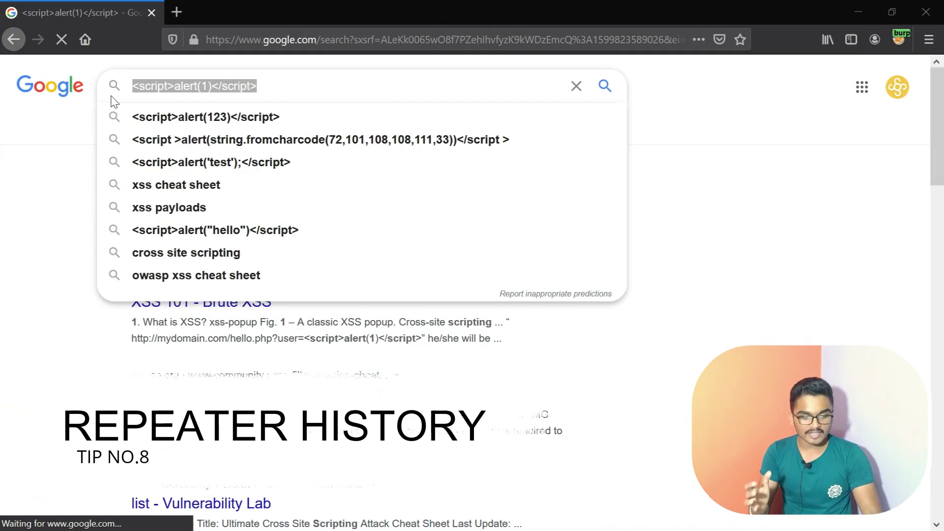
key("alt+Tab")
left_click(188, 99)
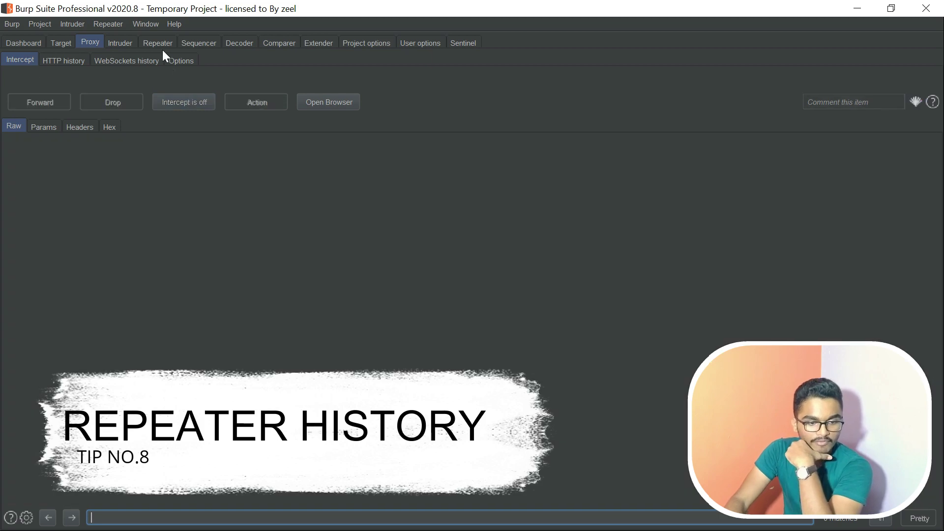
Replace the last line of the Repeater request with "hsjfbsjbfsf" and send the request
left_click(157, 43)
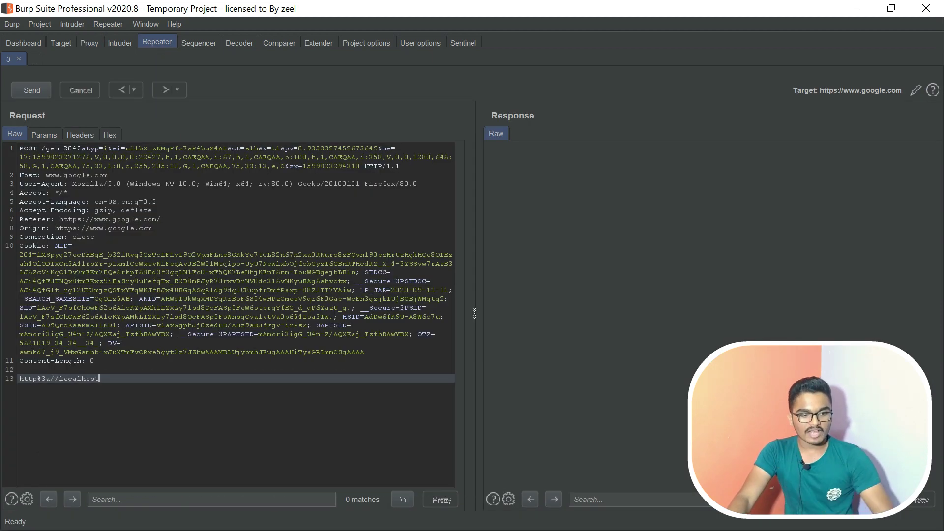
key("shift+Home")
type("hsjfbsjbfsf")
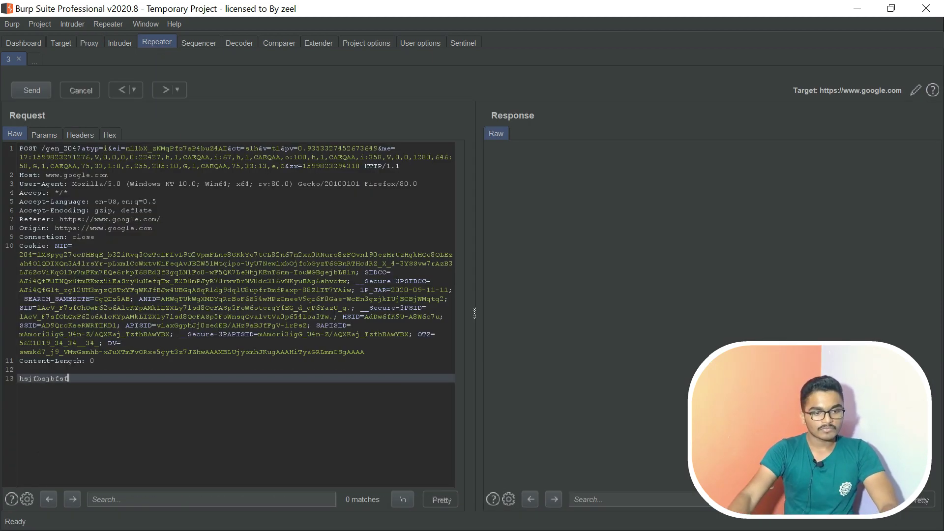
left_click(19, 84)
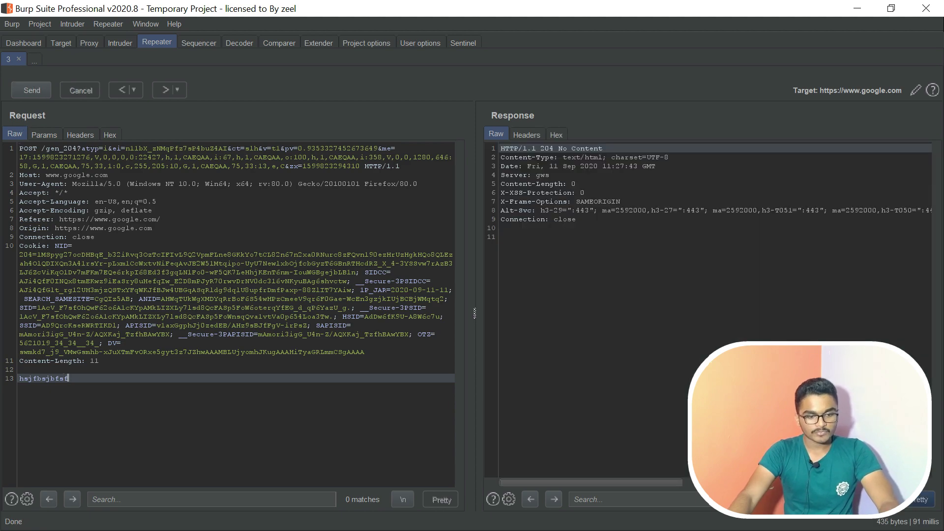
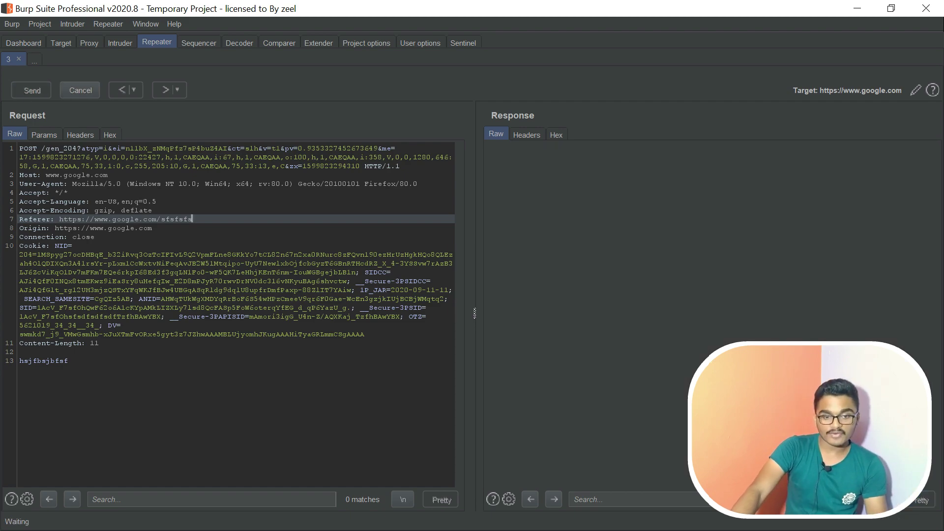
Check the Proxy interception state, return to the Repeater response and step back to the previously sent request in its history
left_click(90, 43)
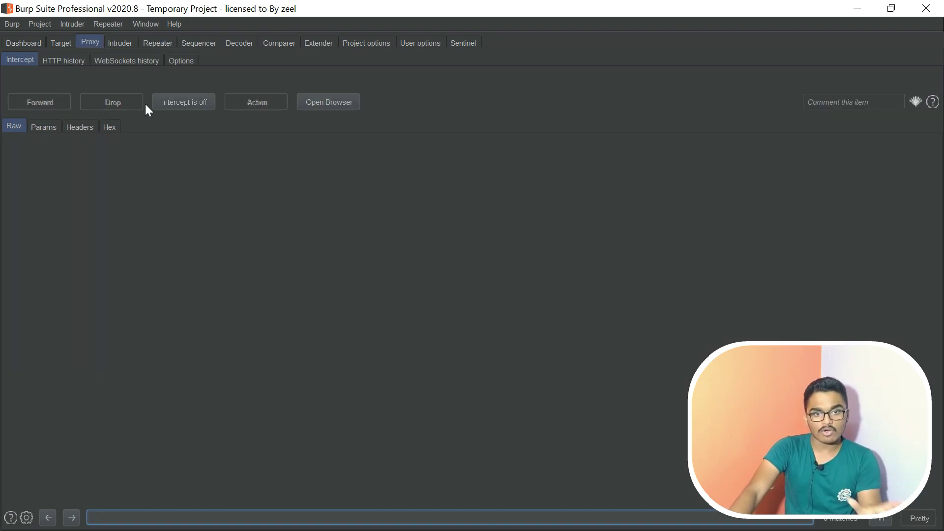
left_click(155, 44)
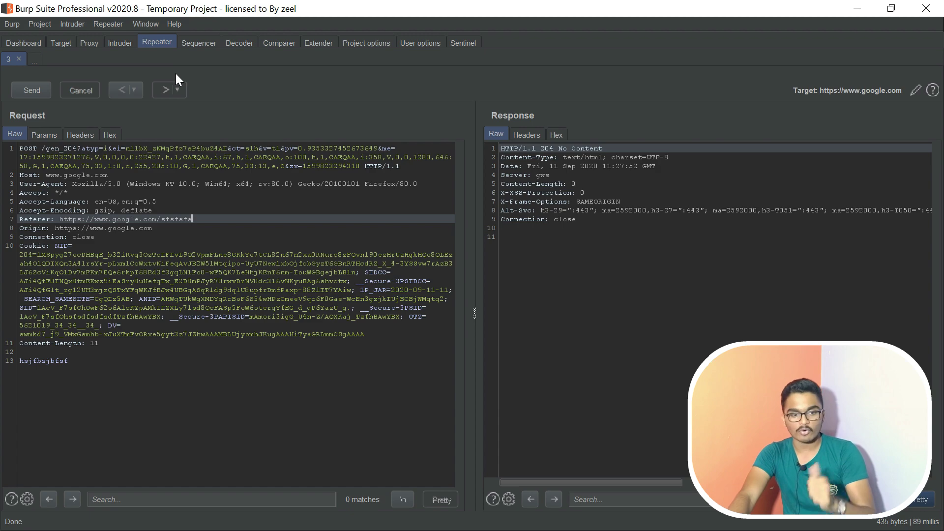
left_click(123, 85)
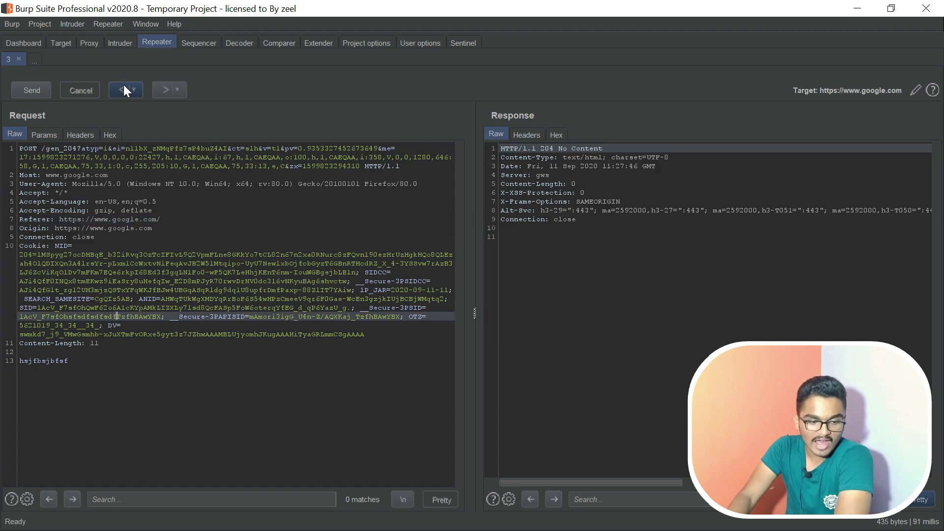
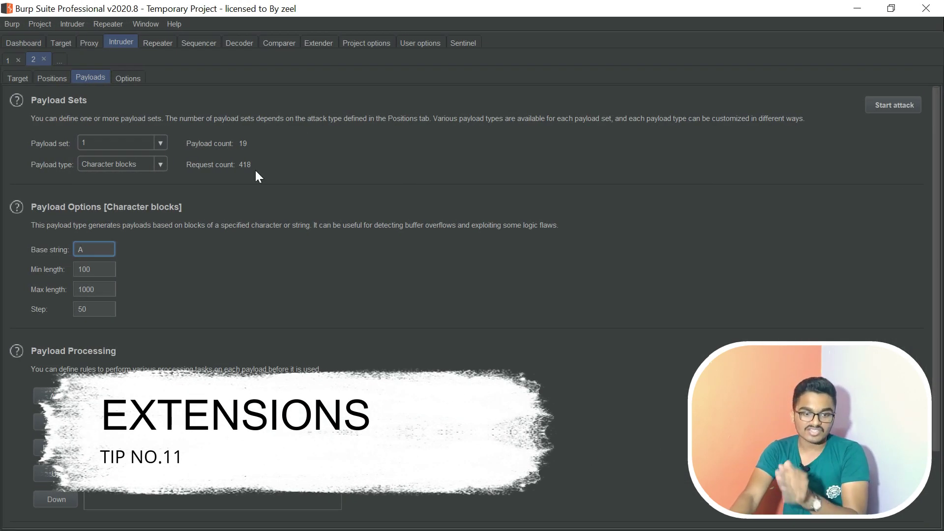
Browse the extensions offered in the BApp Store, and look at the Sentinel extension and the Intruder payload settings
left_click(309, 45)
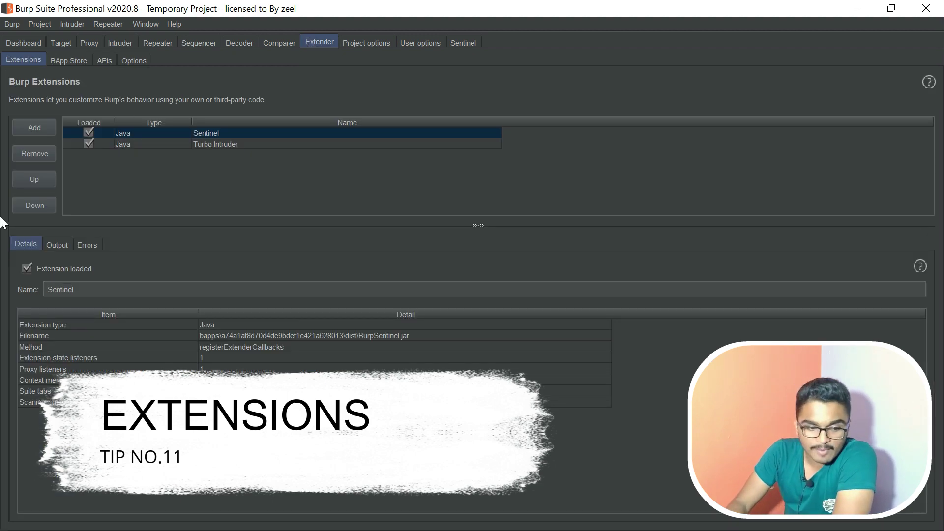
left_click(60, 61)
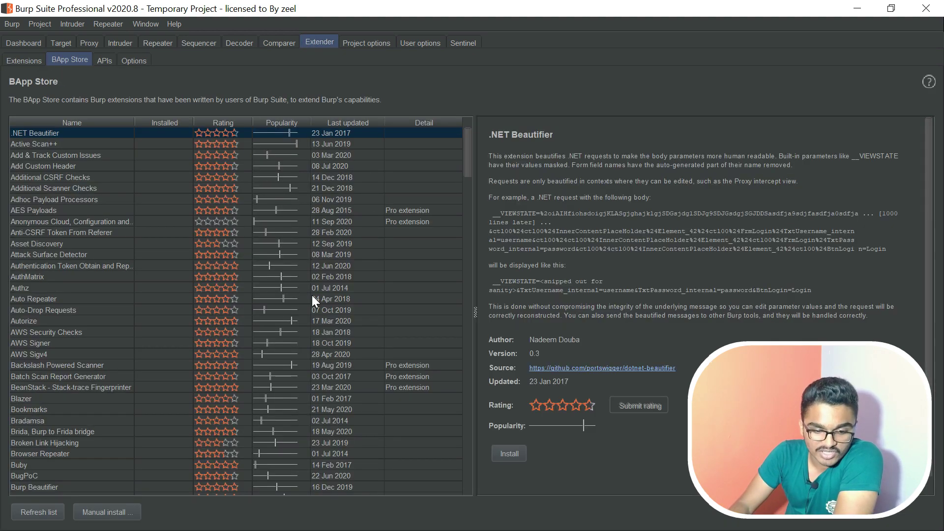
scroll(240, 278, "down", 20)
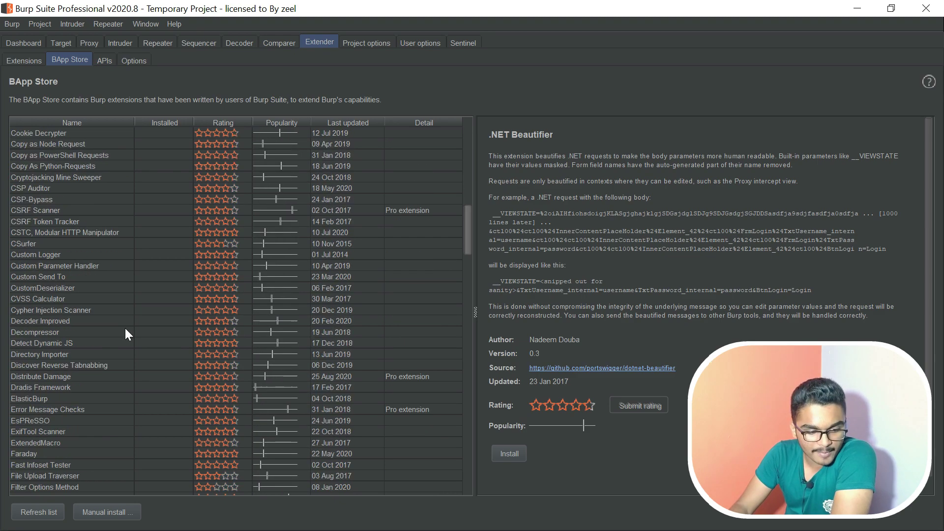
scroll(57, 395, "down", 15)
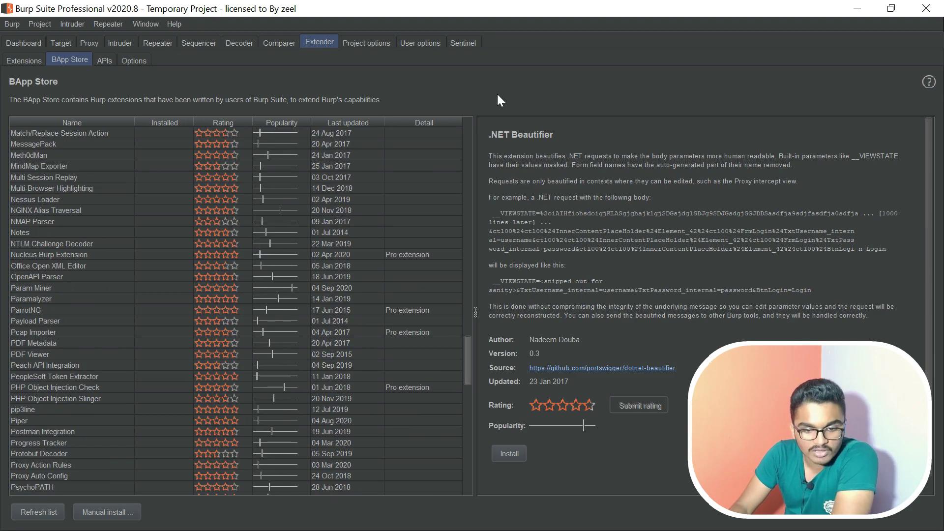
left_click(455, 43)
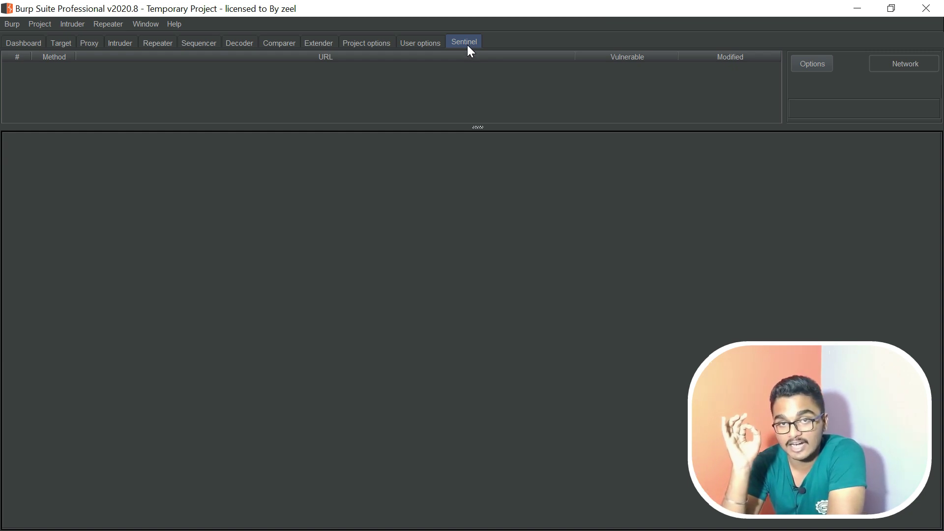
left_click(120, 43)
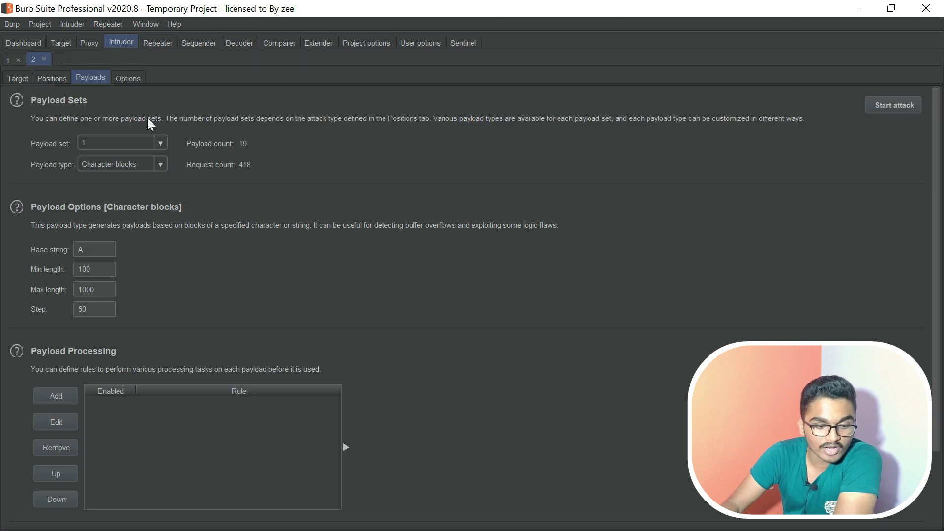
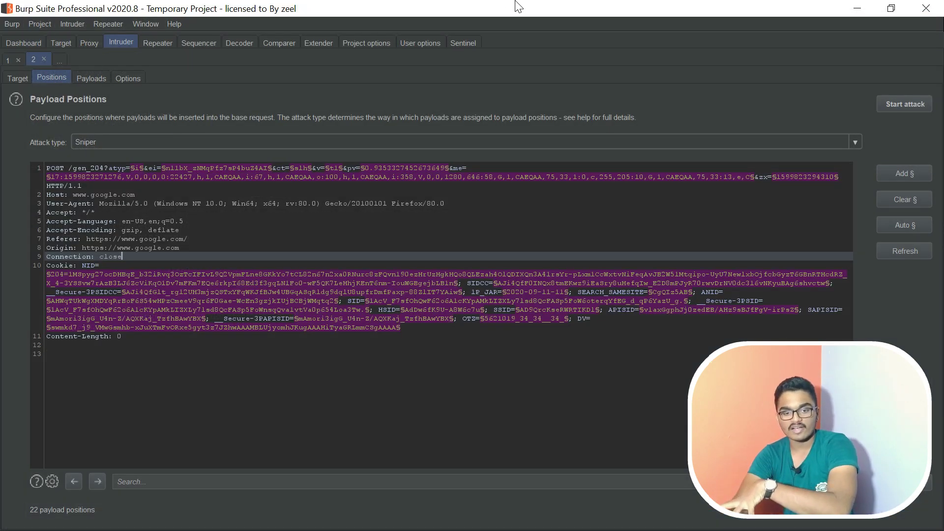
Return to the BApp Store, look further down the extension list and select an extension to view its details
left_click(317, 42)
scroll(41, 308, "down", 15)
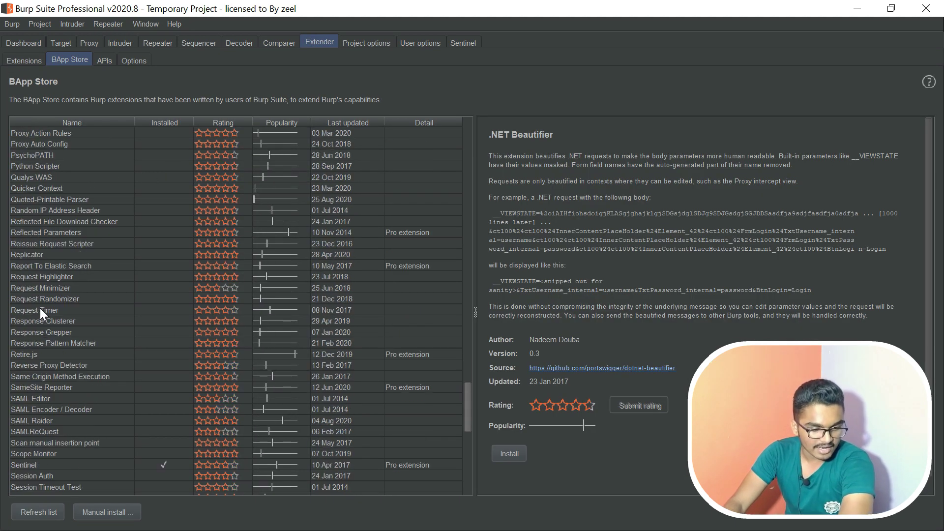
left_click(42, 332)
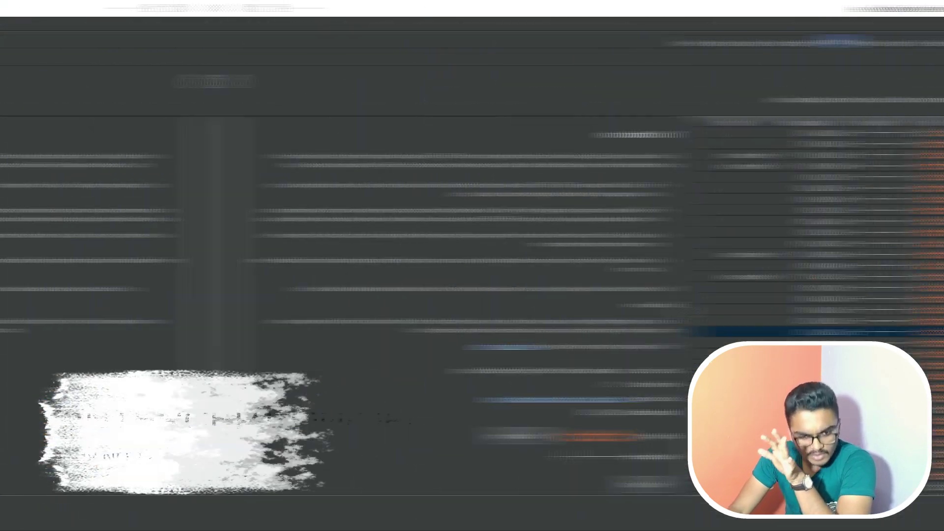
Turn Proxy interception on and switch from Firefox back to Burp Suite to view the intercepted Google request
left_click(185, 104)
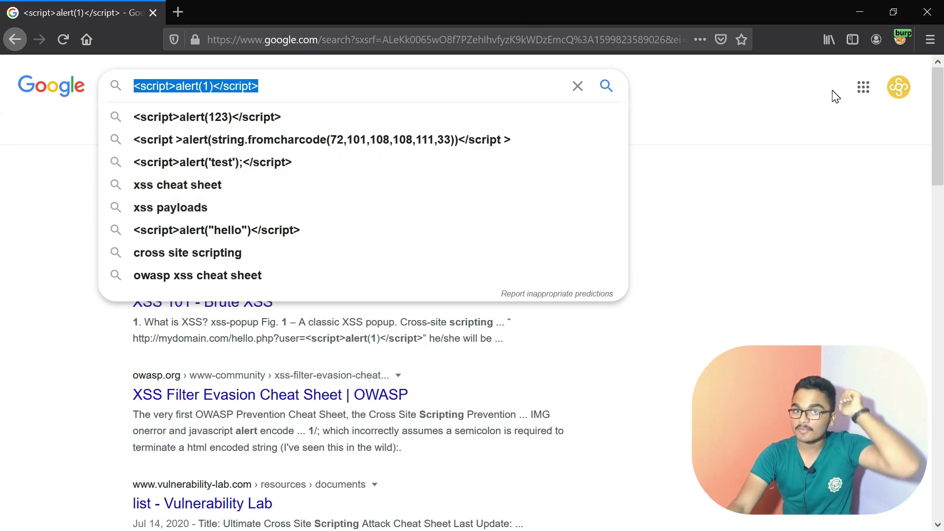
key("alt+Tab")
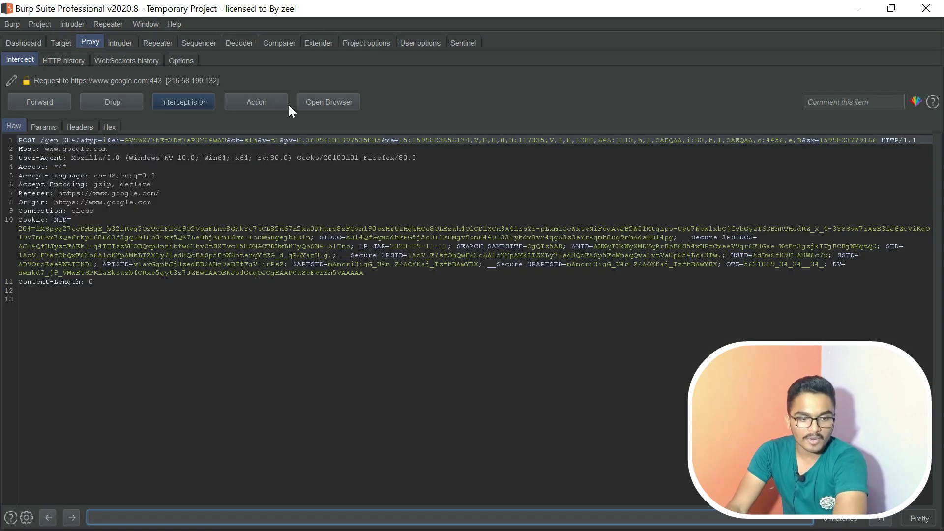
Look through the Proxy options, from the server response interception rules down to the Miscellaneous settings
left_click(186, 60)
scroll(124, 282, "up", 15)
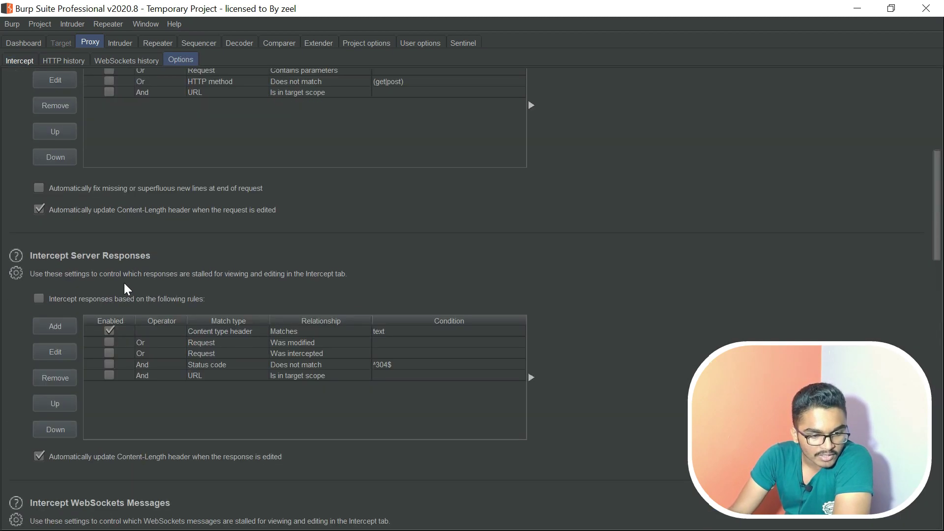
scroll(125, 290, "down", 15)
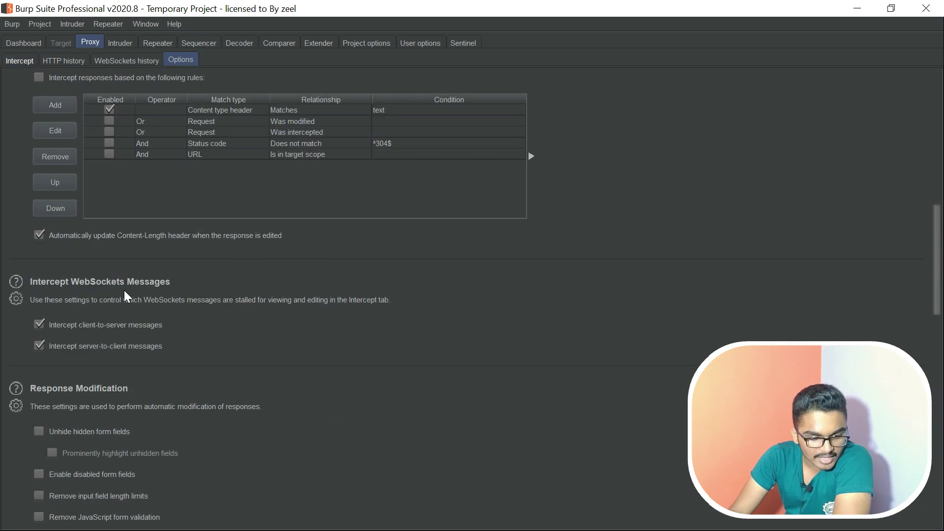
scroll(144, 345, "down", 15)
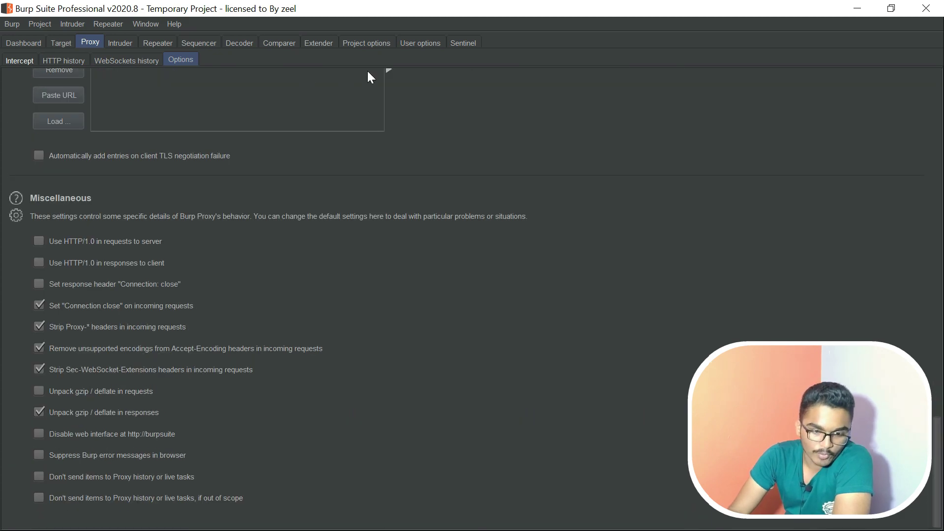
Find the Proxy Interception setting that controls interception at startup in the miscellaneous user options
left_click(418, 44)
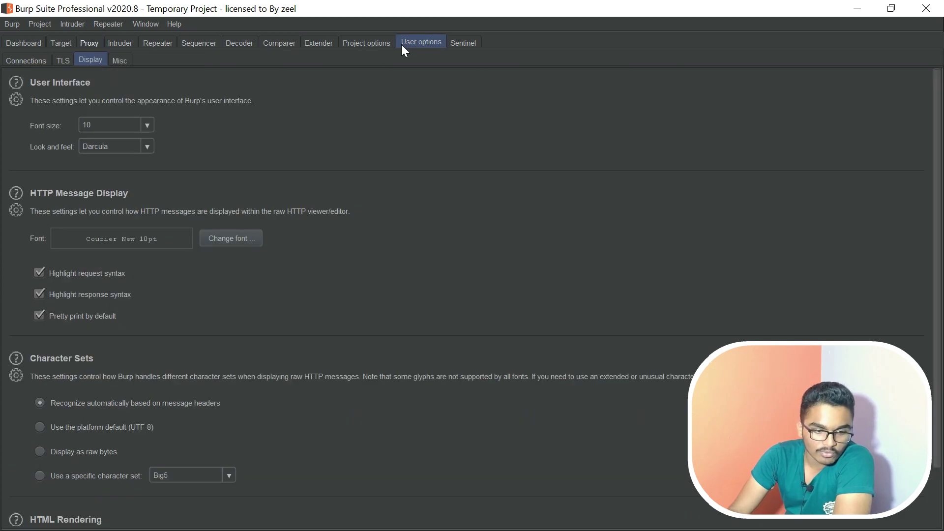
left_click(129, 60)
scroll(167, 327, "down", 8)
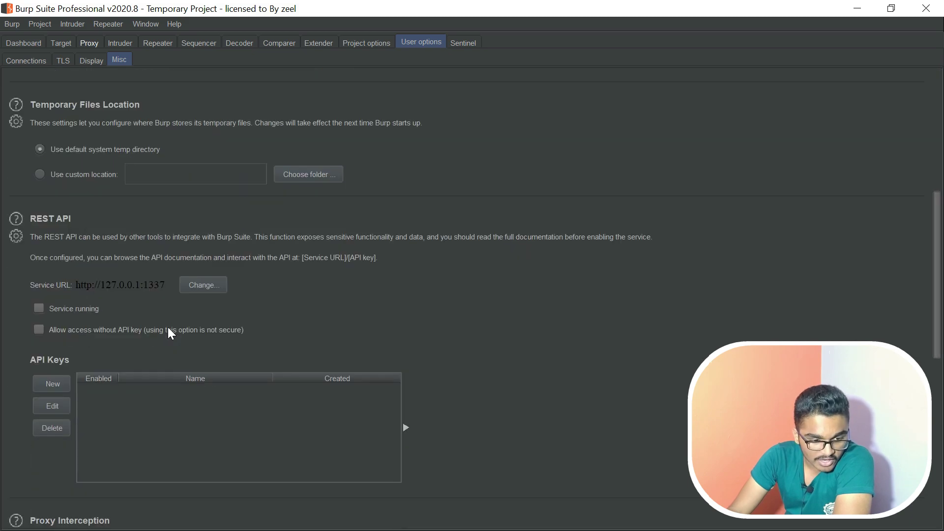
scroll(168, 327, "down", 5)
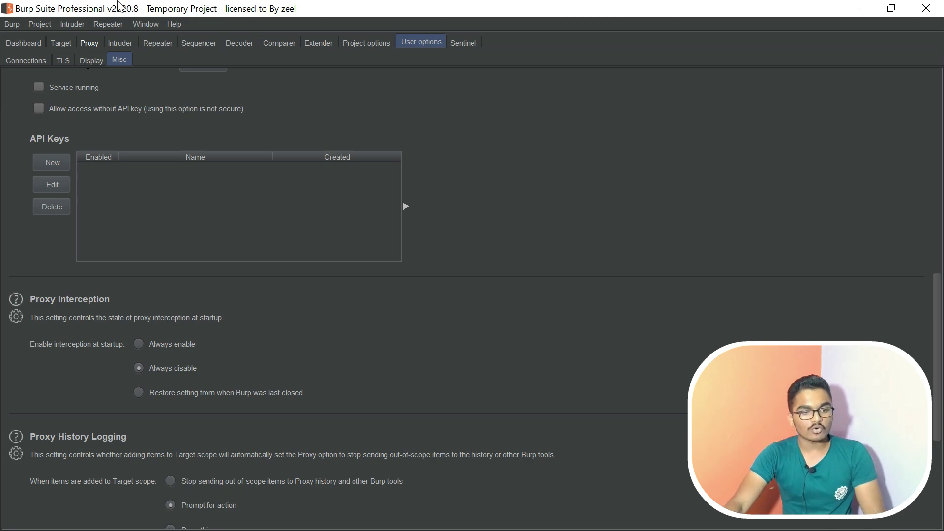
Return to the intercepted Google request in the Proxy and turn interception off
left_click(89, 45)
left_click(24, 59)
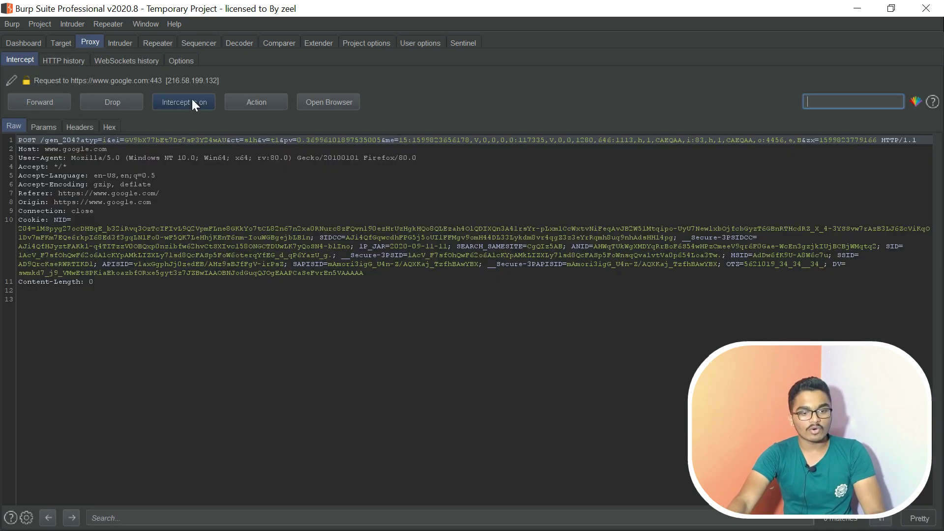
left_click(190, 103)
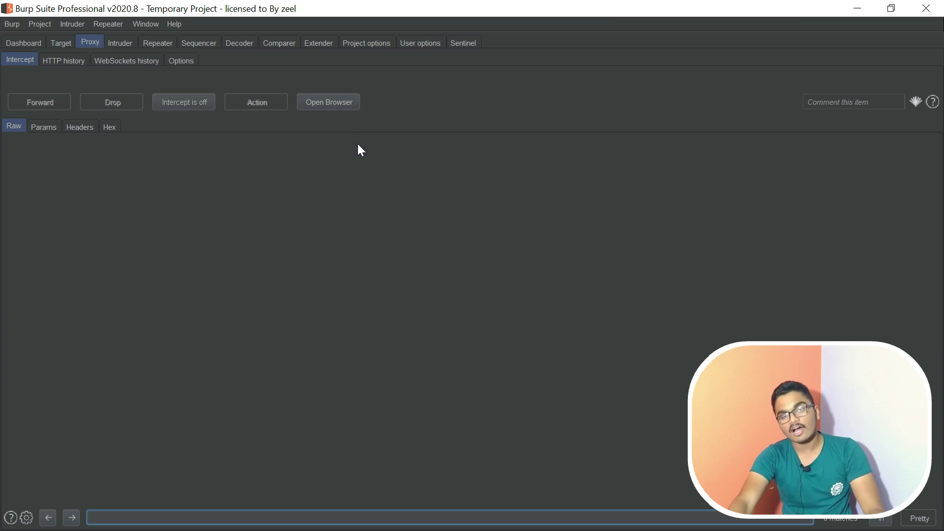